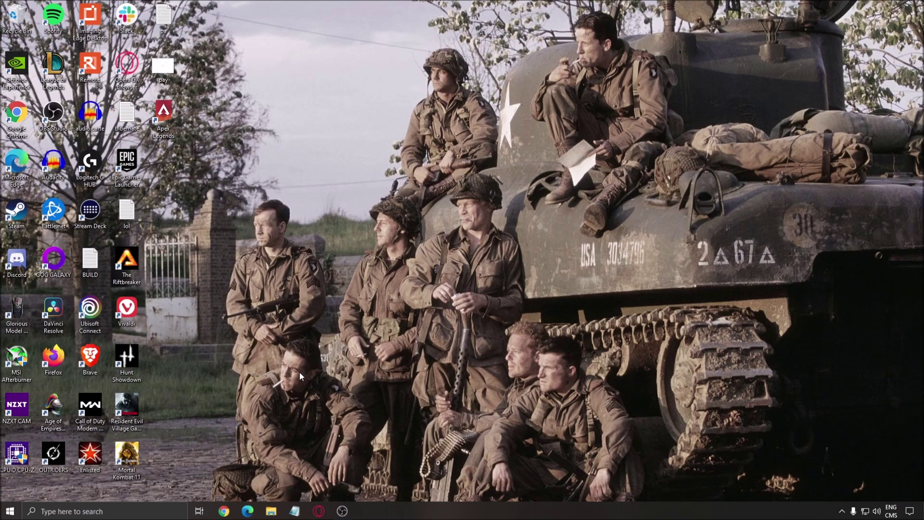
left_click(127, 409)
left_click(455, 308)
Step: Search Windows for "game mode" and open the Game Mode settings page
left_click(131, 512)
type("ag")
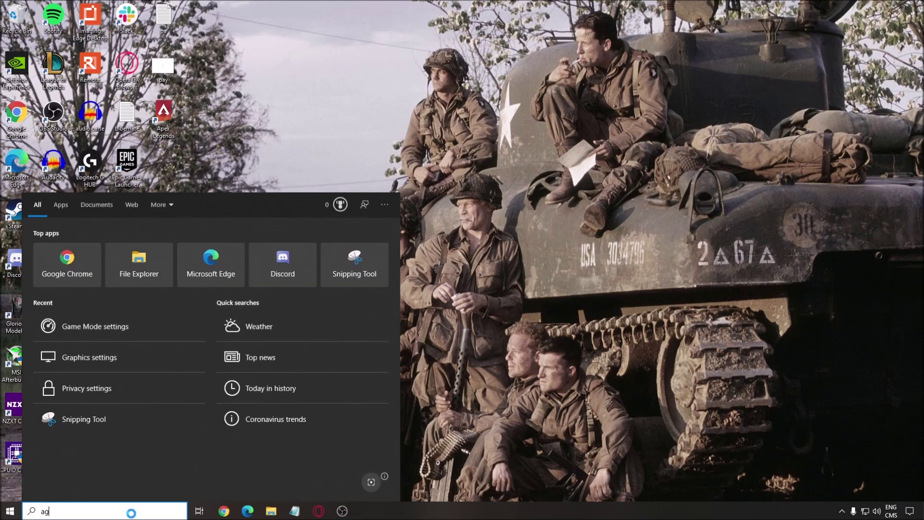
type("me mod")
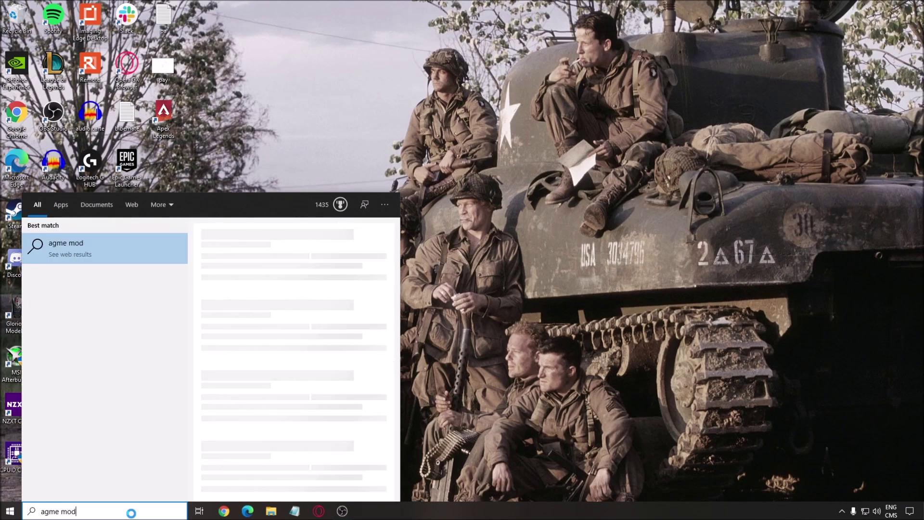
key("ctrl+a")
key("BackSpace")
type("game mode")
key("Return")
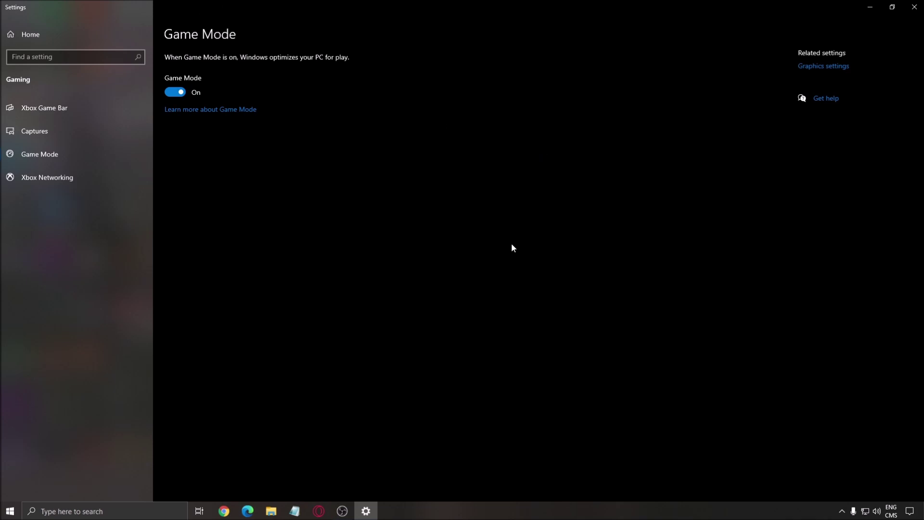
Step: Check the Xbox Game Bar, Captures and Game Mode settings for gaming, and close Settings
left_click(68, 114)
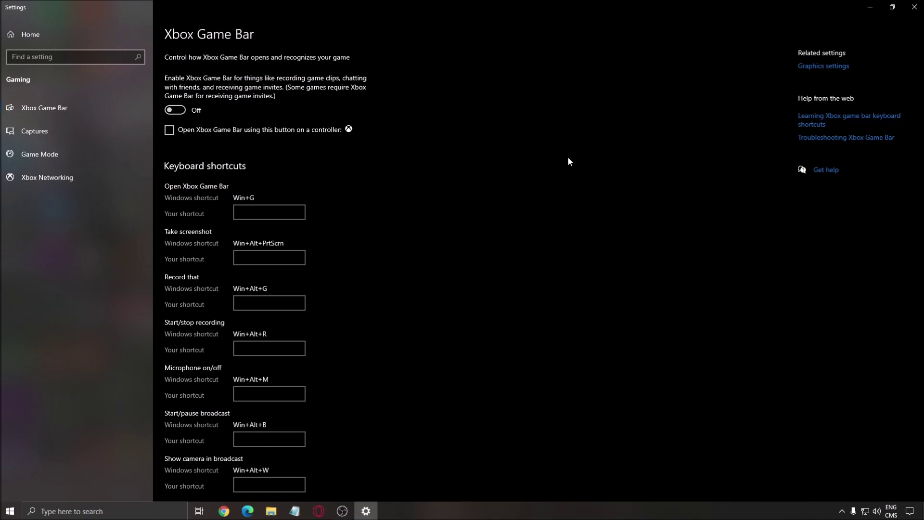
left_click(38, 135)
scroll(597, 196, "down", 1)
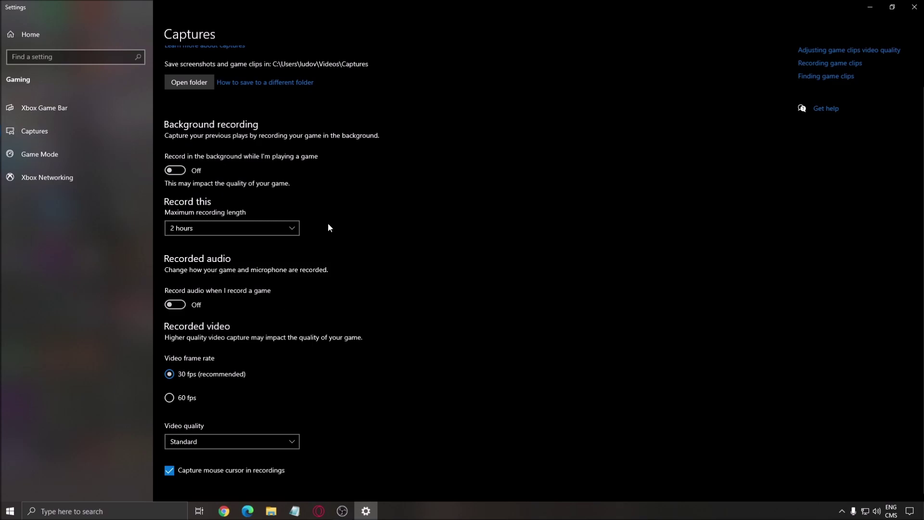
left_click(65, 159)
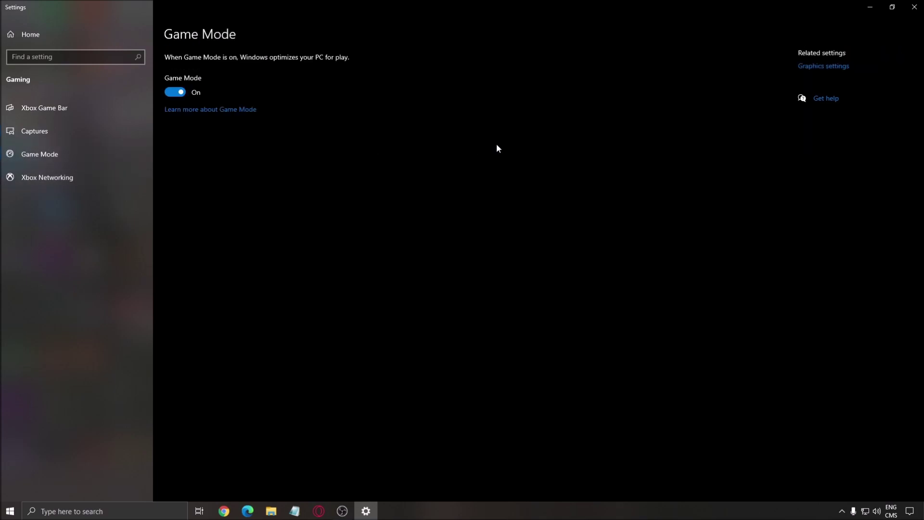
left_click(914, 7)
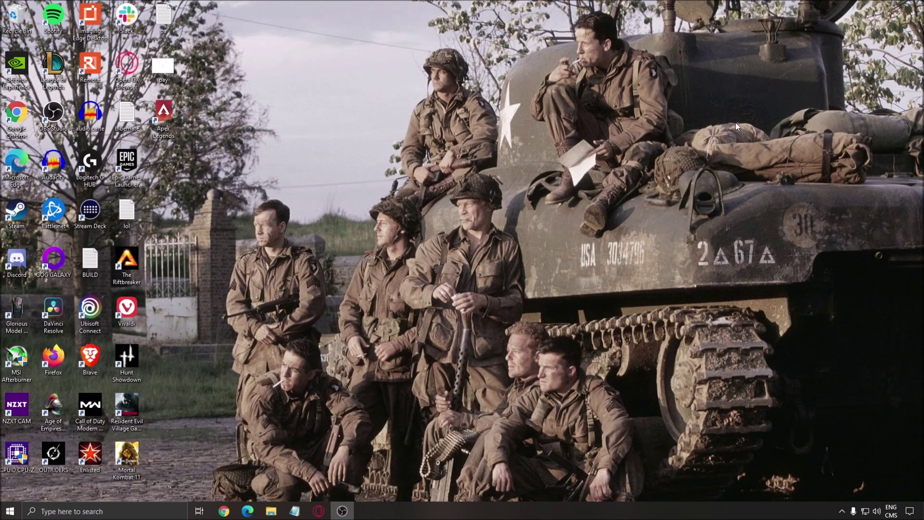
Step: Search Windows for "gpu", check hardware-accelerated GPU scheduling in Graphics settings, and close Settings
left_click(96, 511)
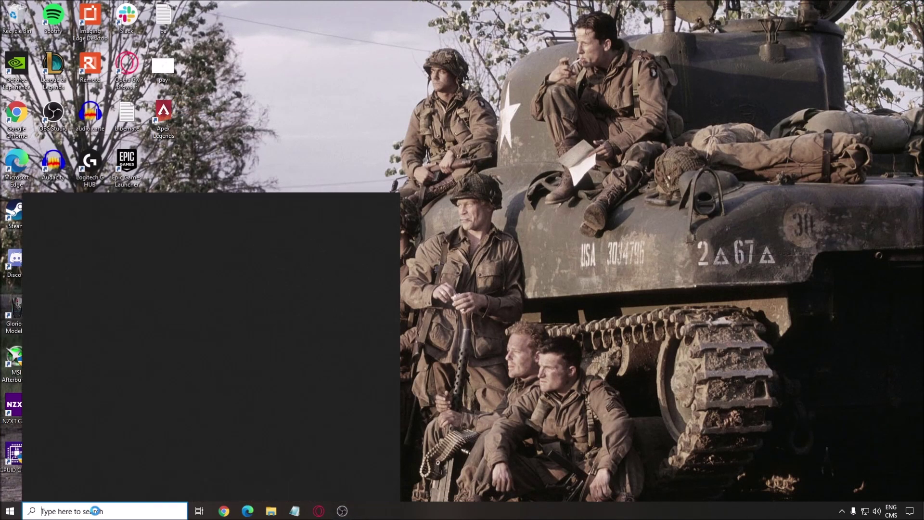
type("gpu")
key("Return")
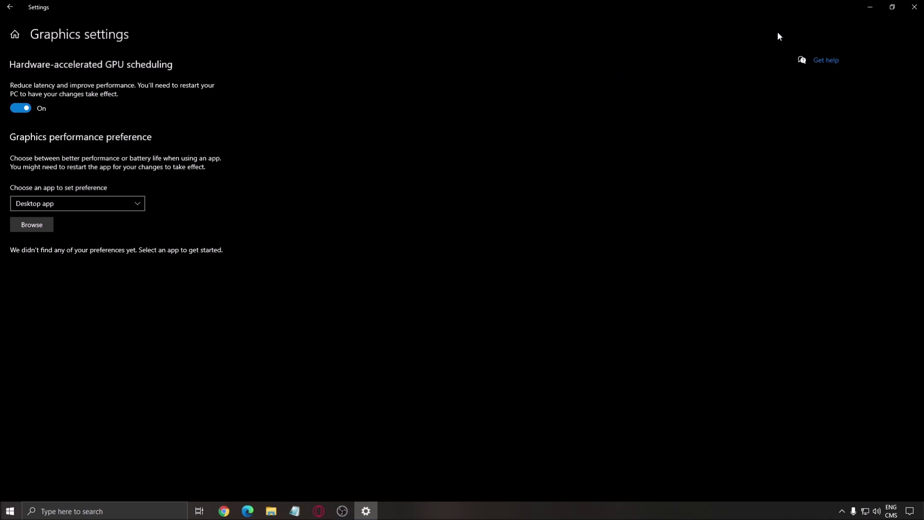
left_click(914, 7)
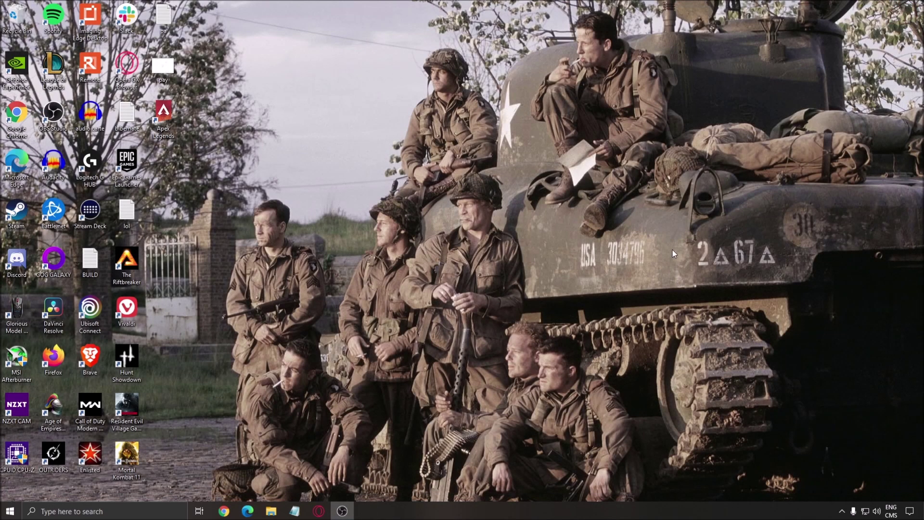
Step: Open NVIDIA Control Panel, review the global settings under Manage 3D Settings including power management mode, and close it
left_click(840, 510)
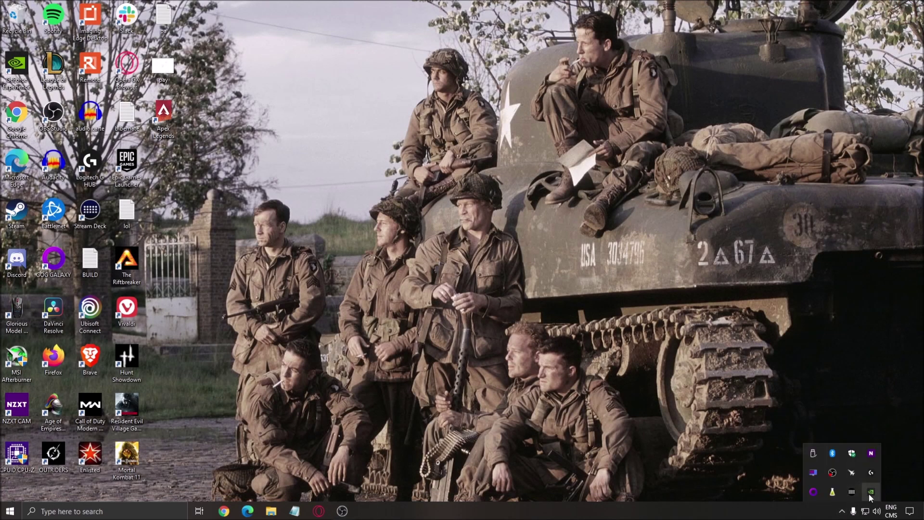
left_click(659, 388)
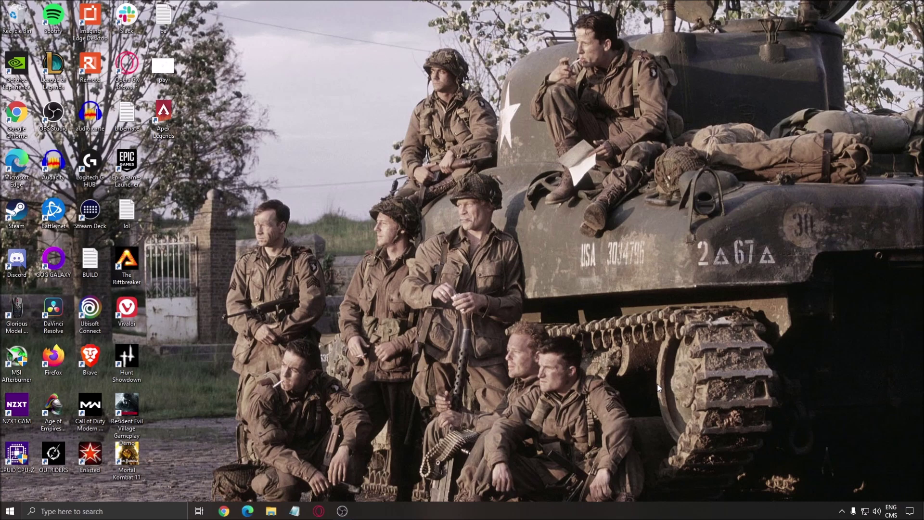
left_click(842, 512)
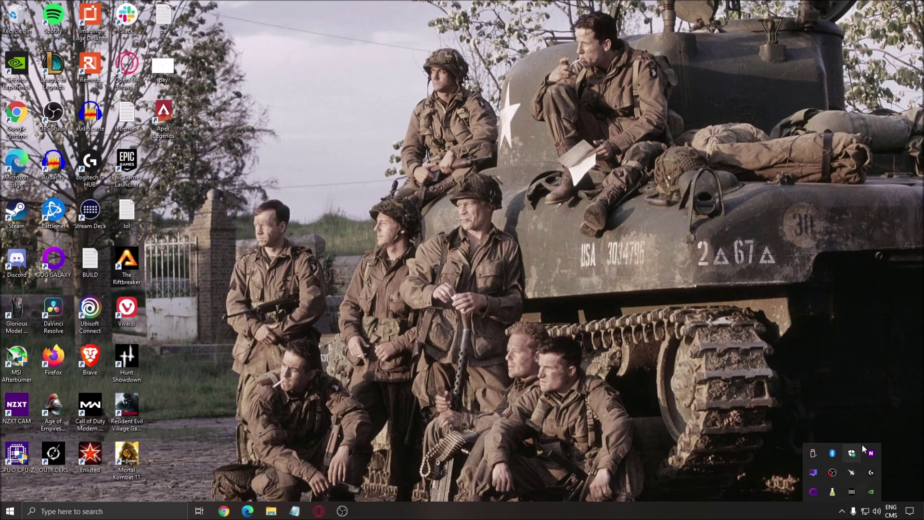
left_click(870, 493)
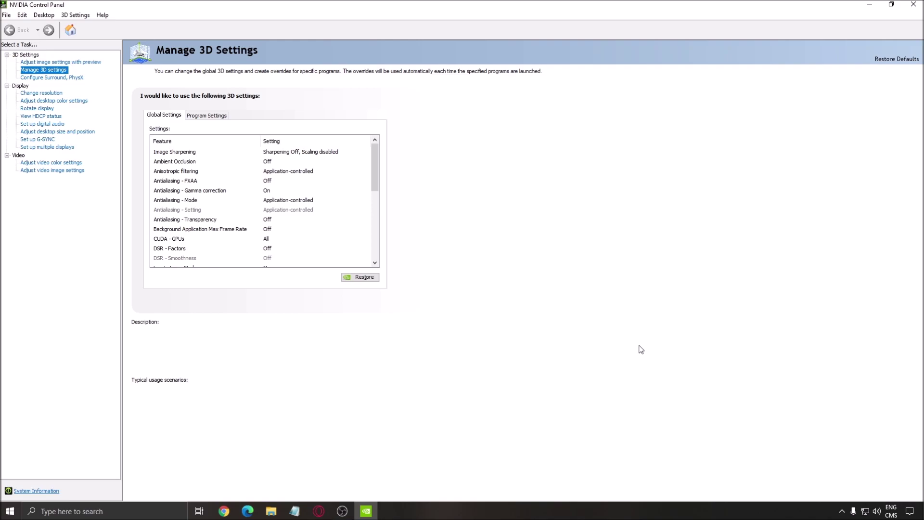
scroll(383, 209, "down", 5)
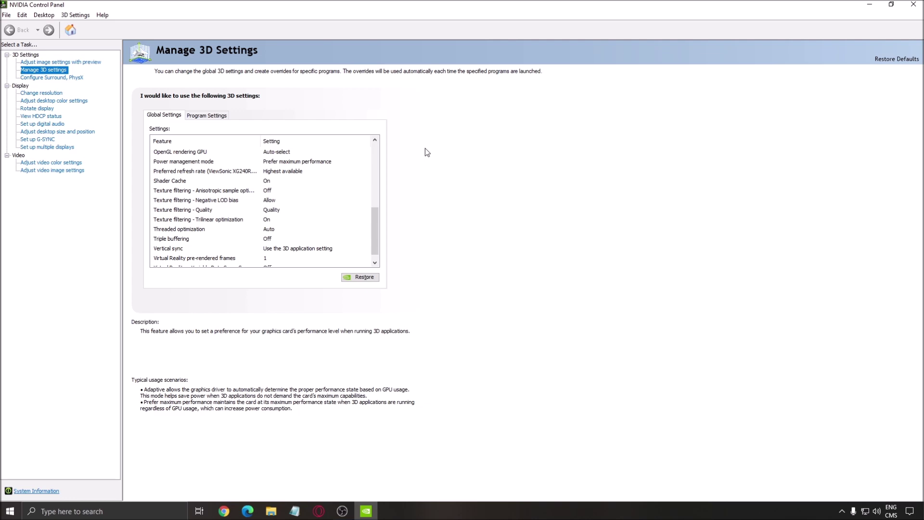
left_click(914, 9)
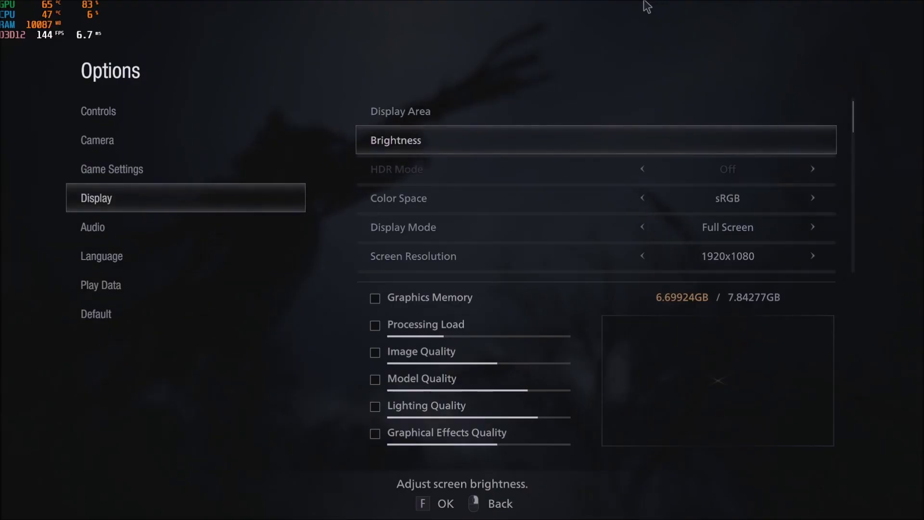
Step: Look through the full list of the game's display options, from the lens effects up to Display Area
scroll(594, 131, "up", 4)
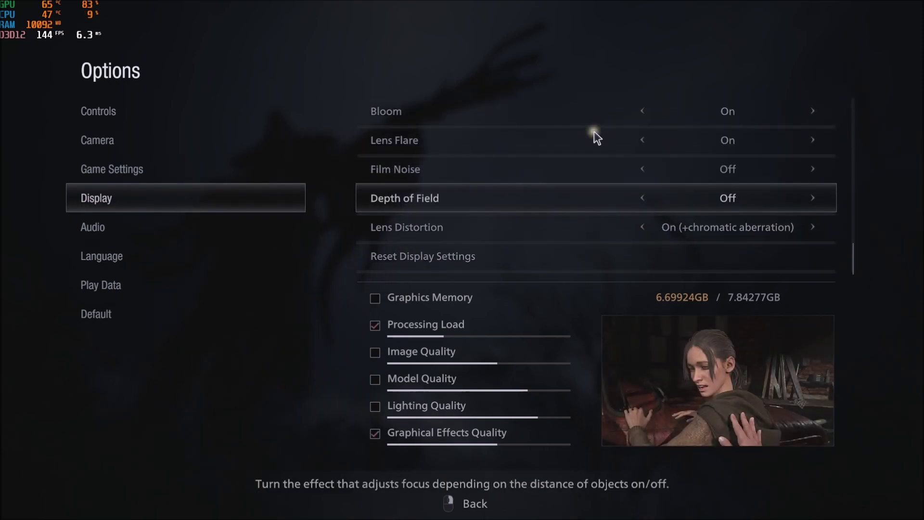
scroll(594, 131, "down", 1)
scroll(536, 111, "up", 1)
scroll(581, 140, "down", 4)
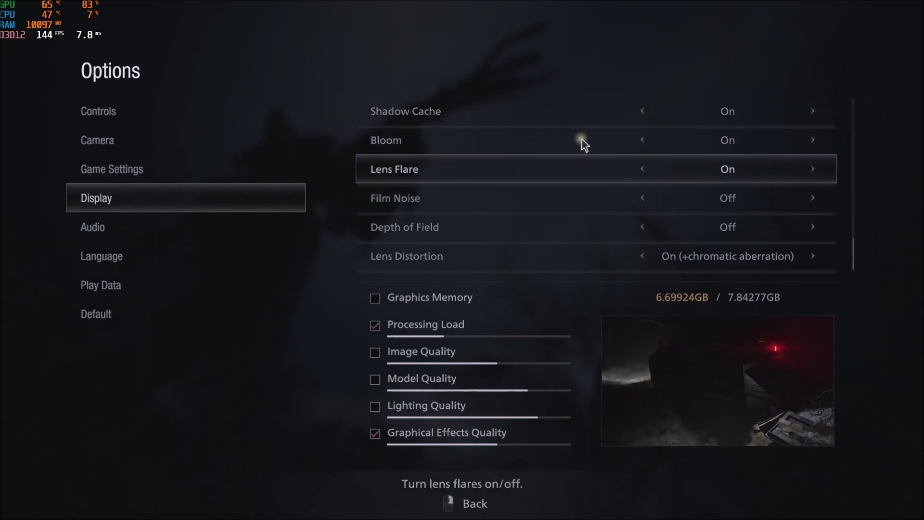
scroll(573, 139, "up", 7)
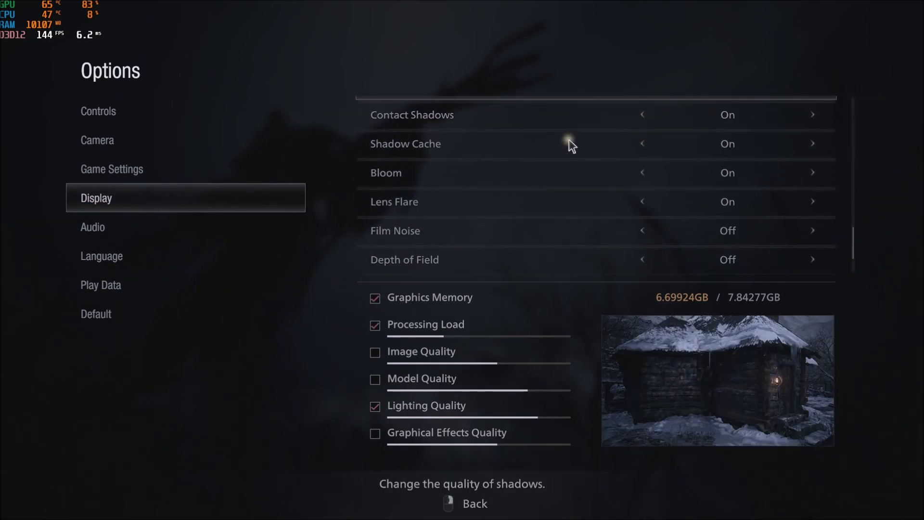
scroll(570, 142, "up", 9)
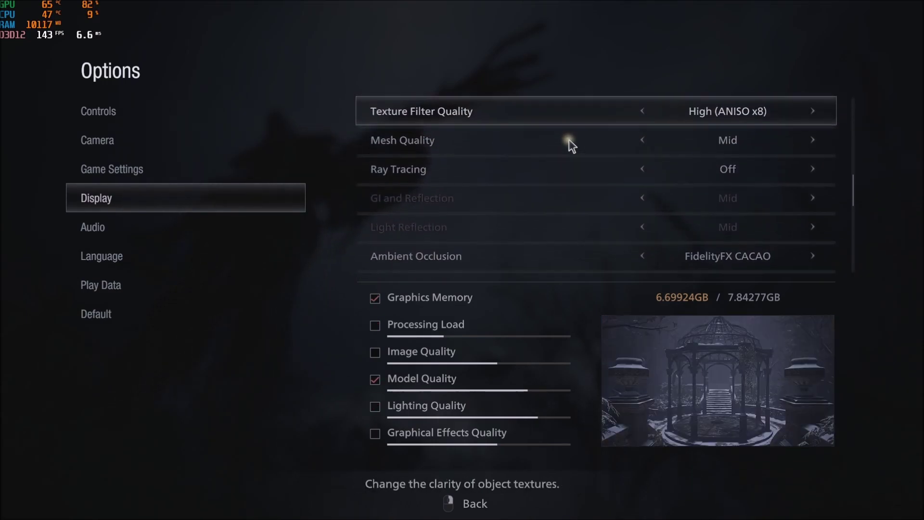
scroll(569, 140, "up", 9)
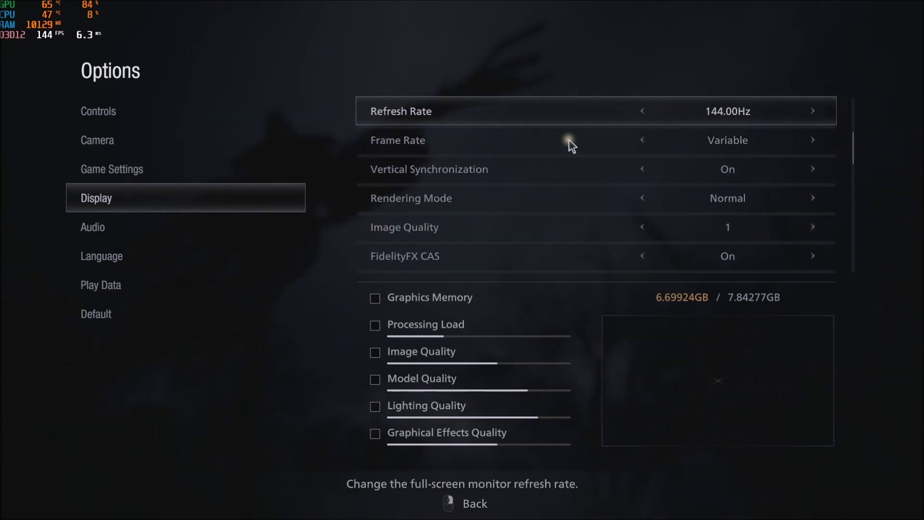
scroll(569, 139, "up", 3)
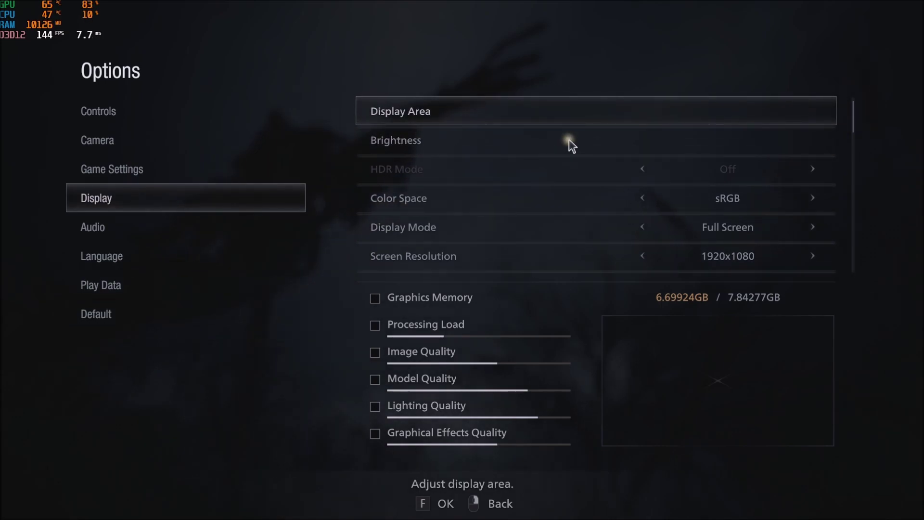
Step: Examine the game's display mode, screen resolution, refresh rate and frame rate options
scroll(569, 139, "down", 5)
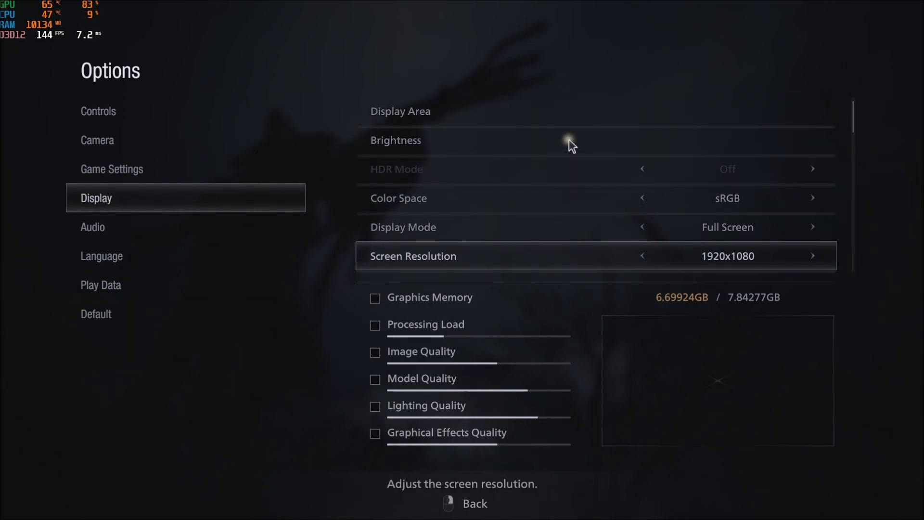
scroll(569, 139, "up", 1)
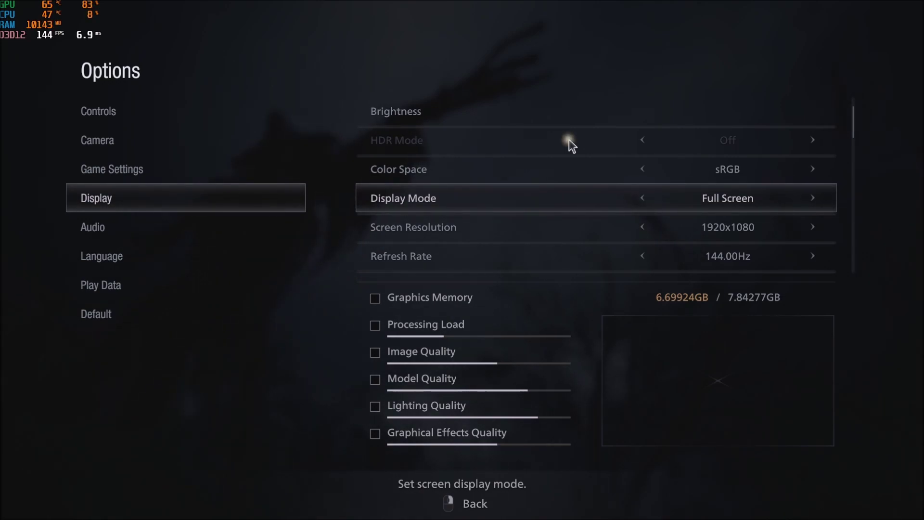
key("Down")
key("Down")
key("Down")
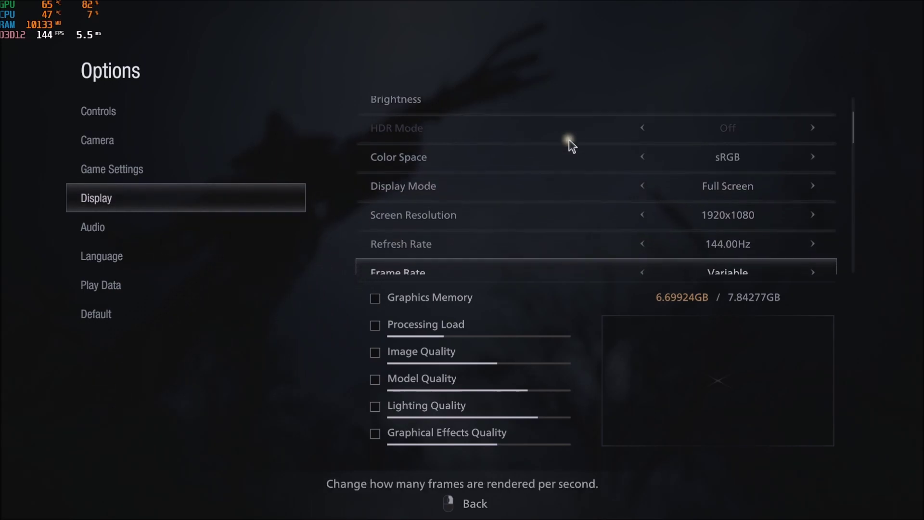
key("Up")
key("Up")
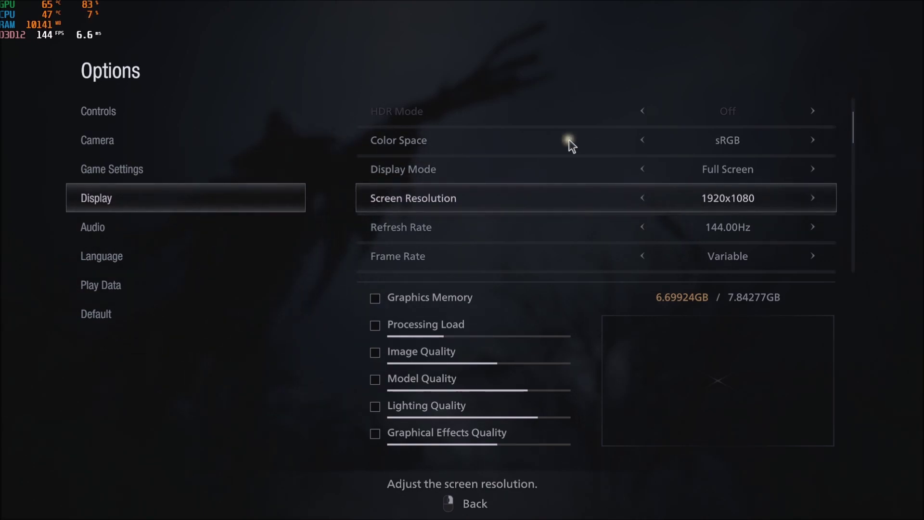
key("Down")
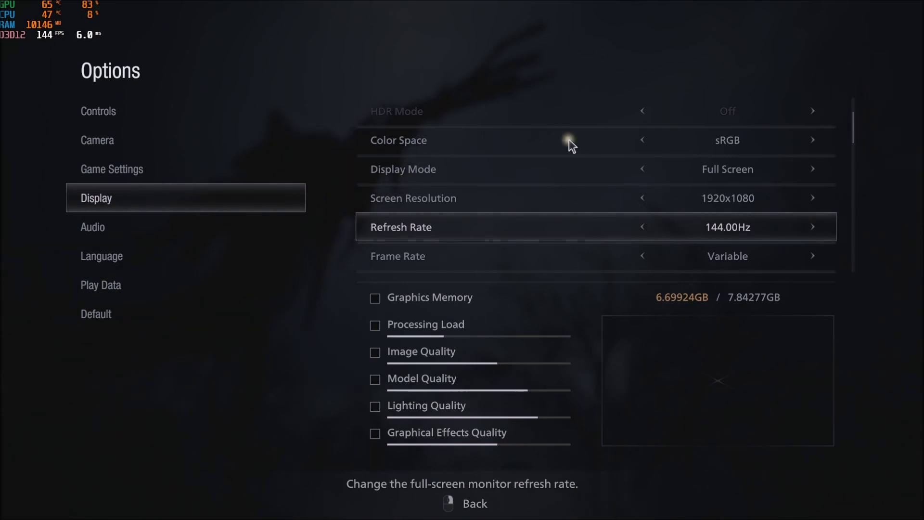
key("Down")
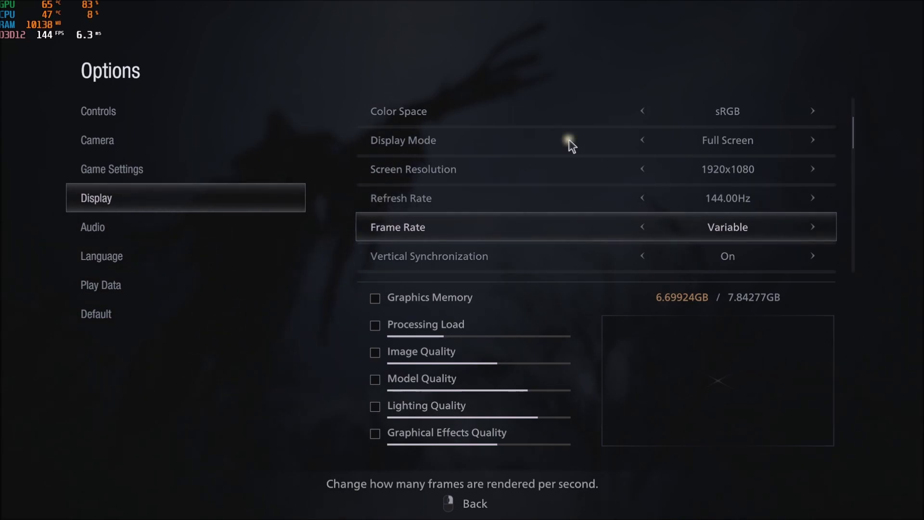
Step: Try a frame rate of 60 in the display options and return it to Variable
key("Right")
key("Right")
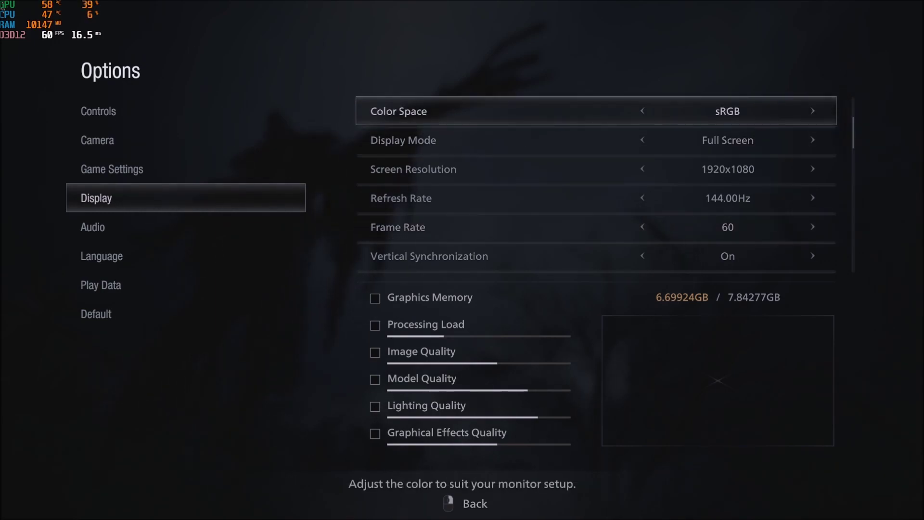
left_click(728, 236)
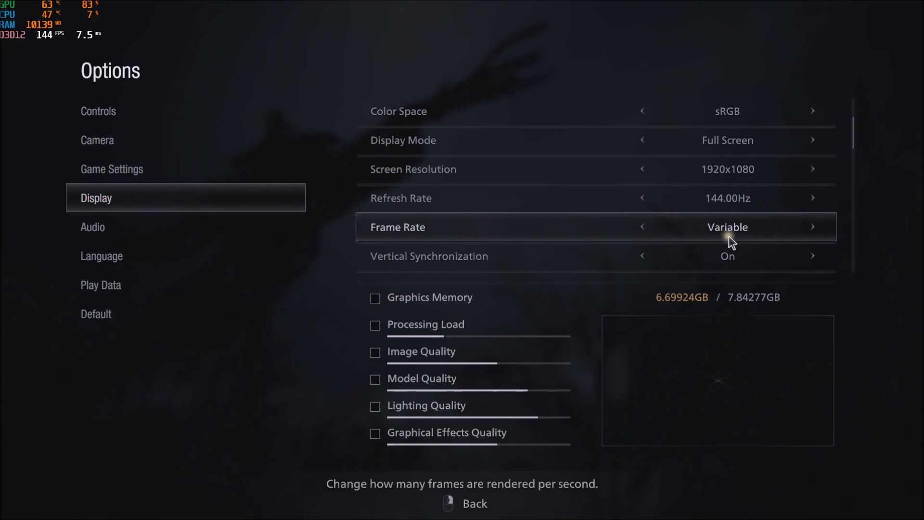
Step: Turn off Vertical Synchronization in the game's display options
key("Down")
key("Down")
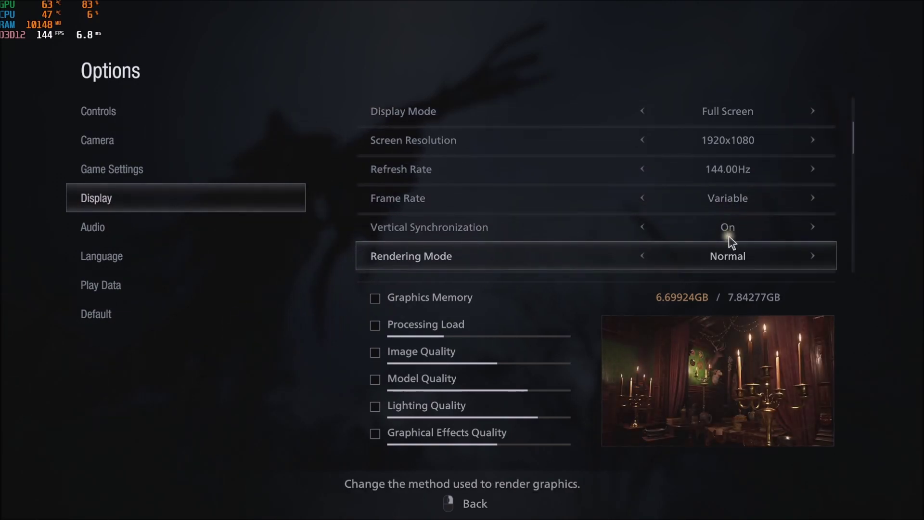
key("Up")
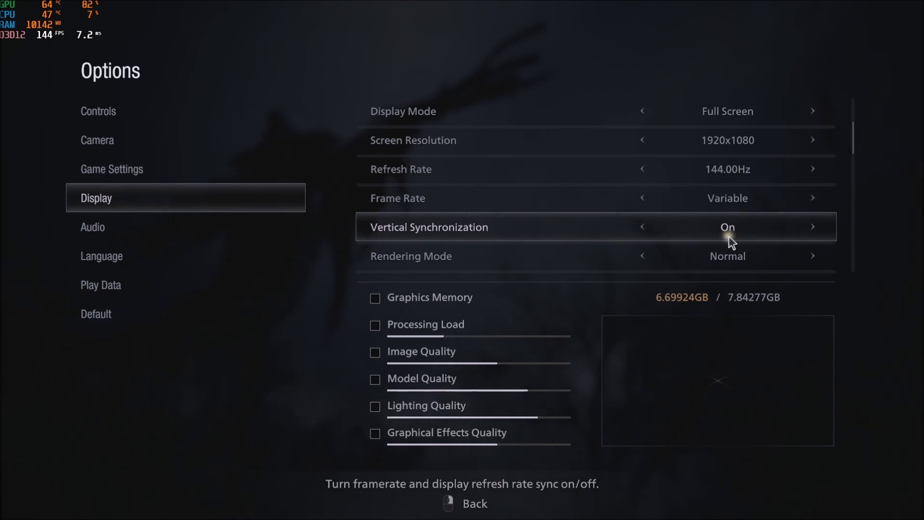
key("Right")
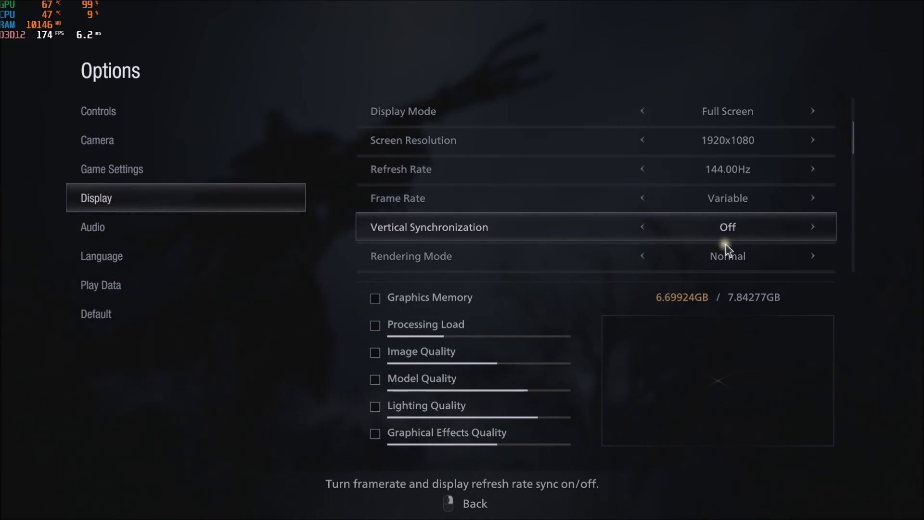
Step: Try the Interlaced rendering mode in the game's display options and return it to Normal
key("Down")
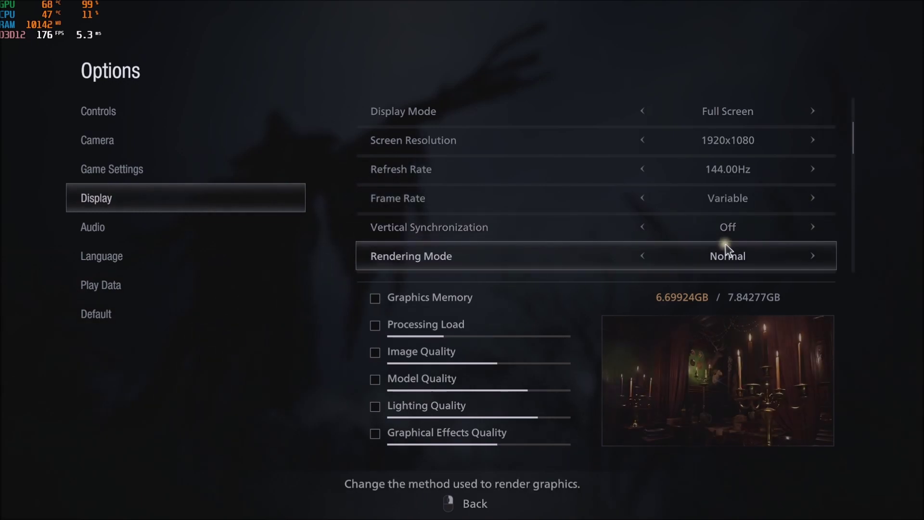
key("Down")
key("Up")
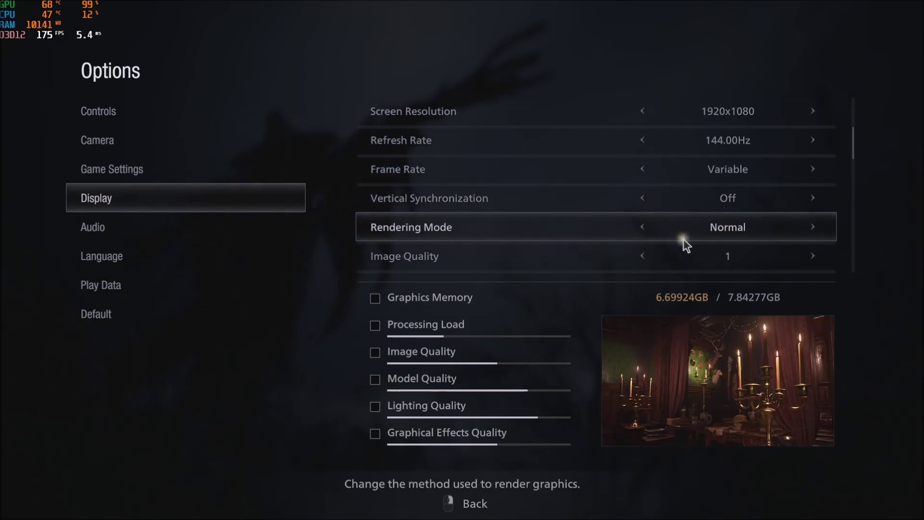
key("Right")
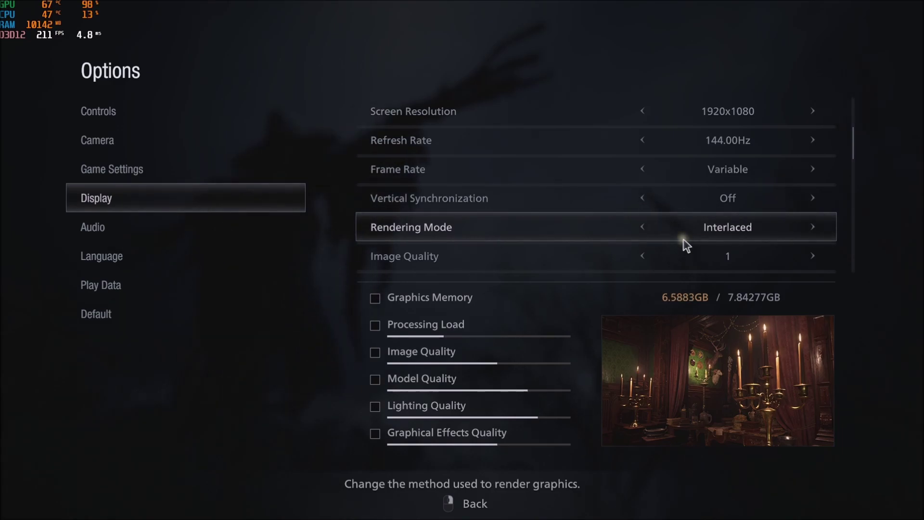
key("Left")
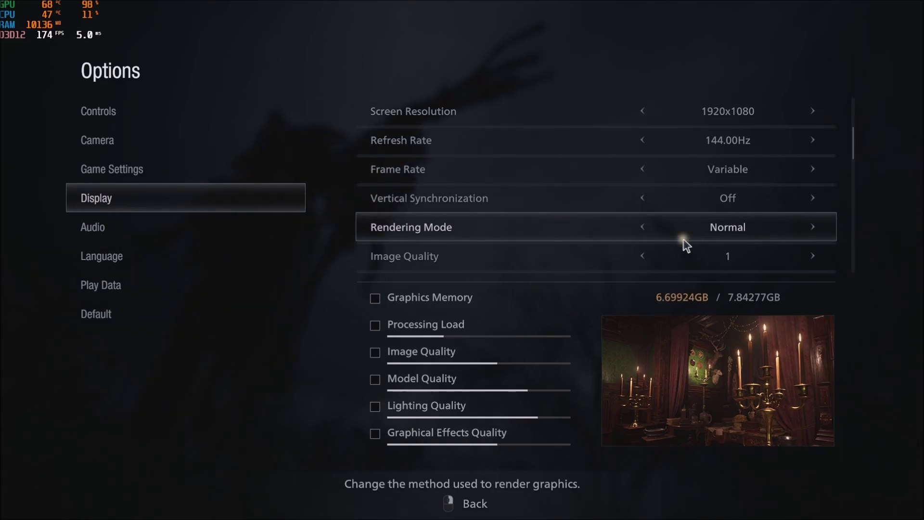
key("Right")
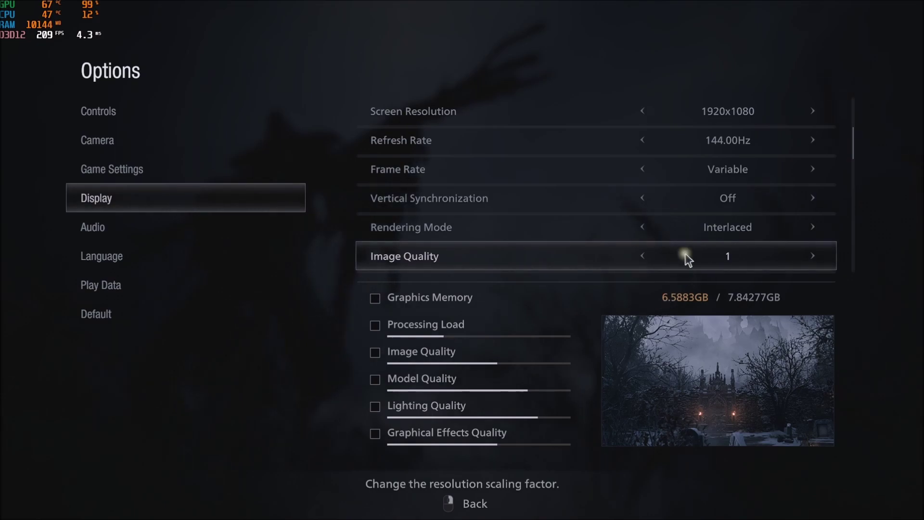
left_click(700, 230)
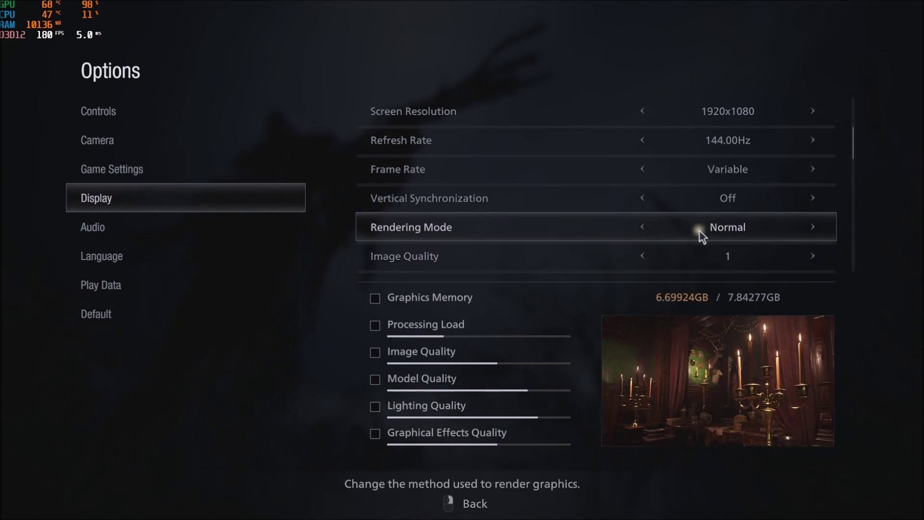
left_click(700, 230)
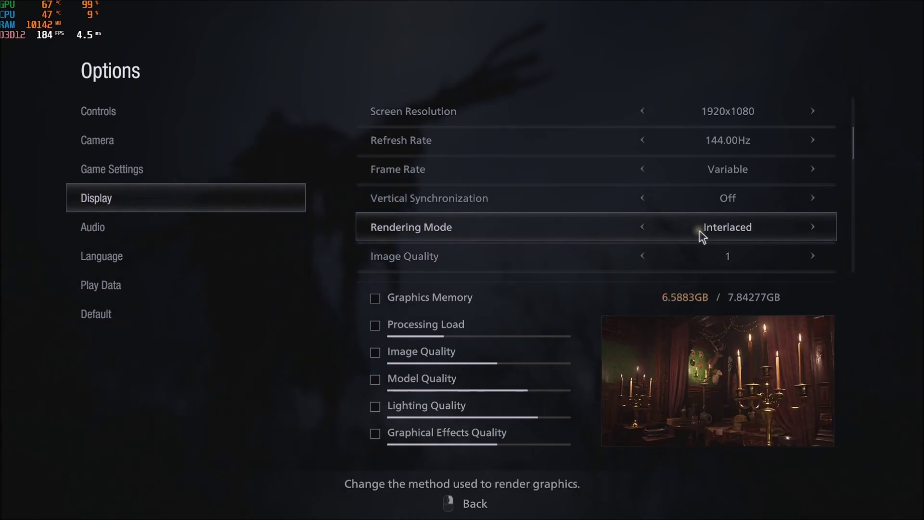
left_click(700, 230)
Step: Try Image Quality values of 1.5 and 0.8 in the display options and return the setting to 1
scroll(700, 230, "down", 3)
scroll(699, 230, "up", 2)
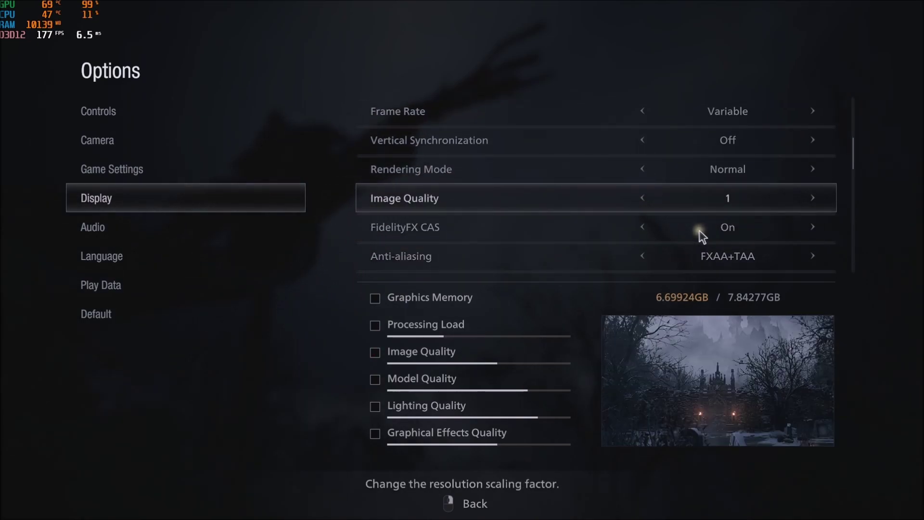
key("Right")
key("Right")
key("Right")
key("Right")
key("Right")
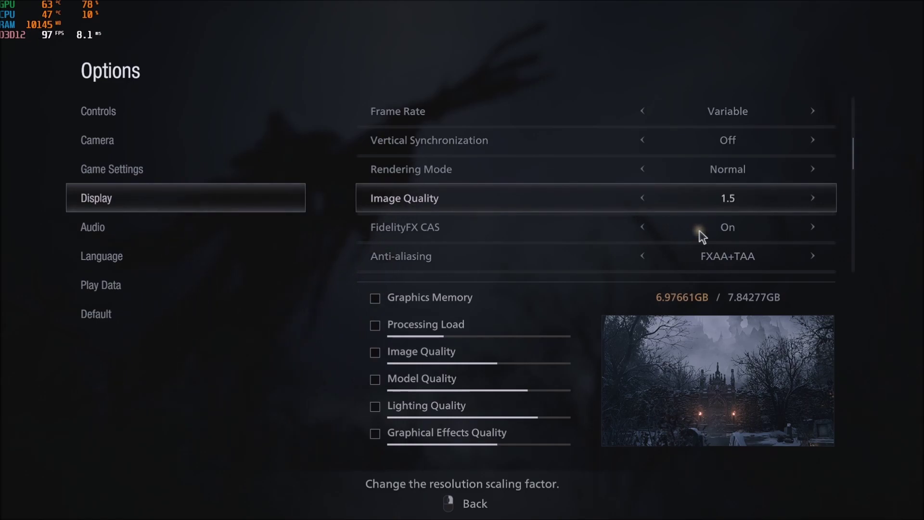
key("Left")
key("Left")
key("Left")
key("Left")
key("Left")
key("Left")
key("Left")
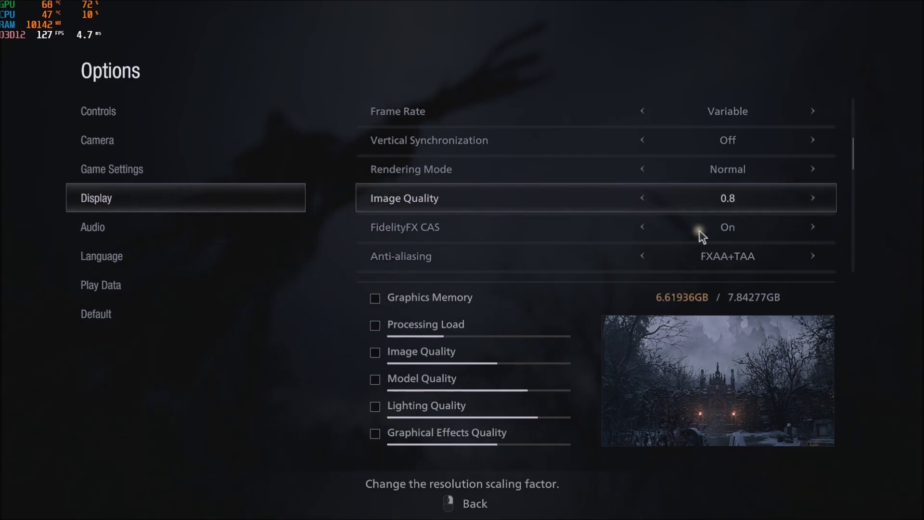
key("Right")
key("Right")
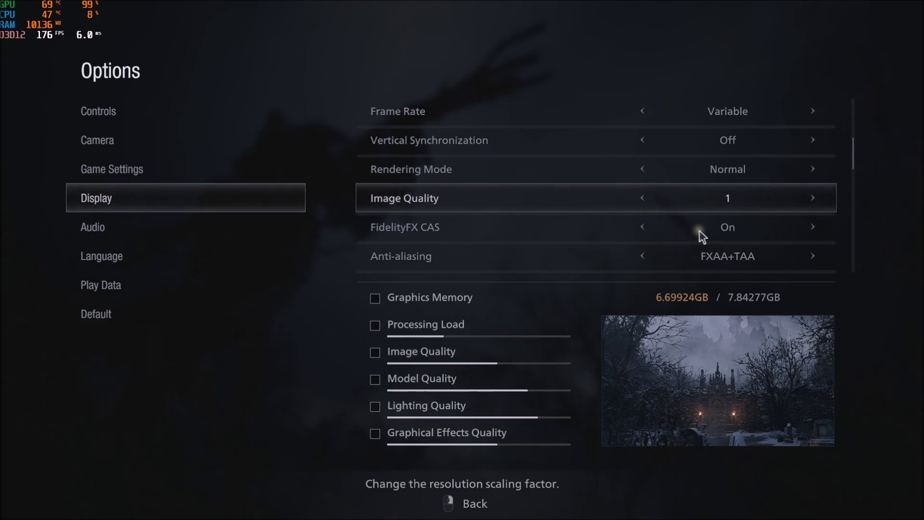
Step: Compare TAA with FXAA+TAA for Anti-aliasing and leave the setting at FXAA+TAA
key("Down")
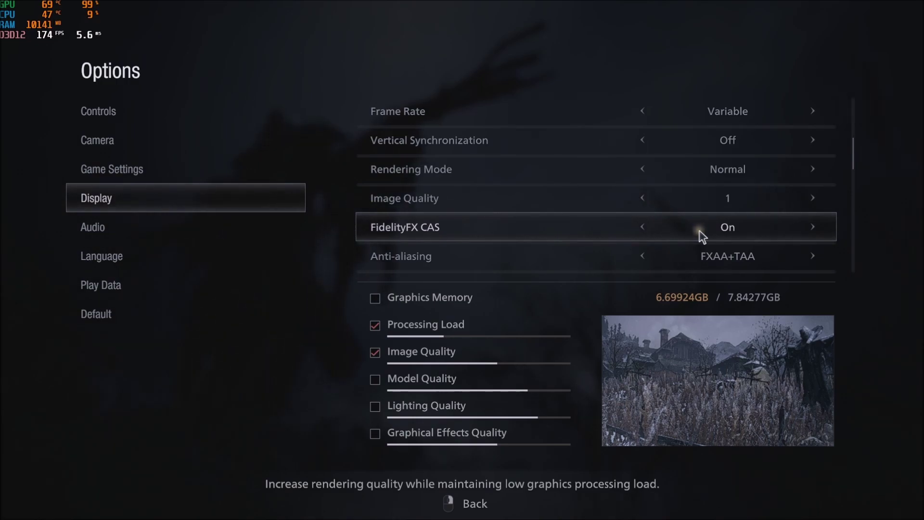
scroll(700, 230, "down", 1)
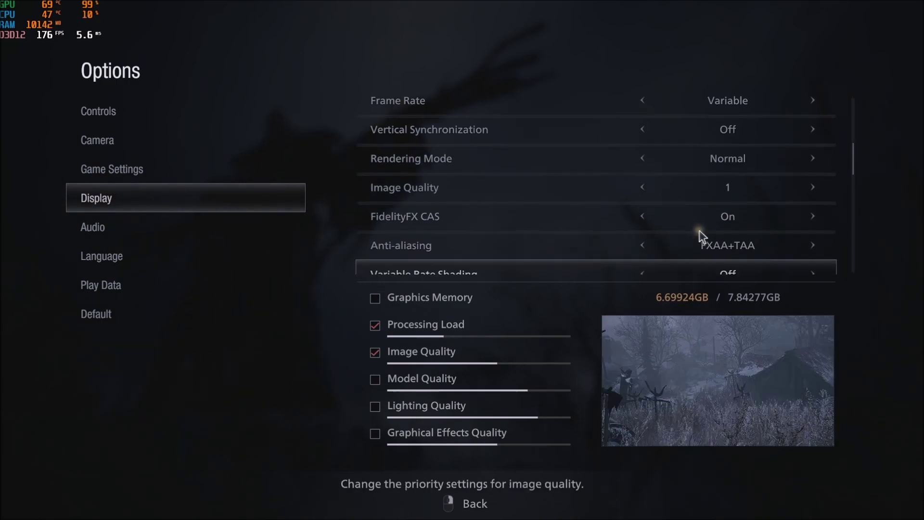
key("Left")
key("Right")
key("Left")
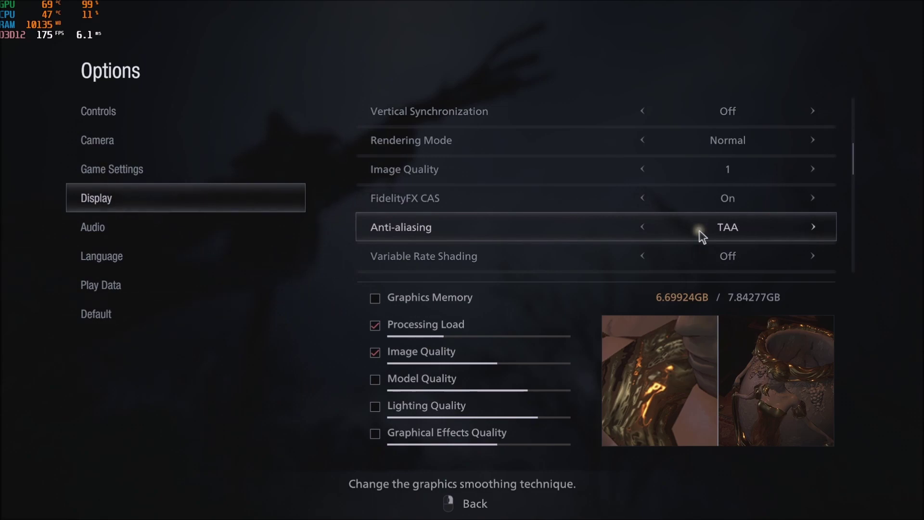
key("Right")
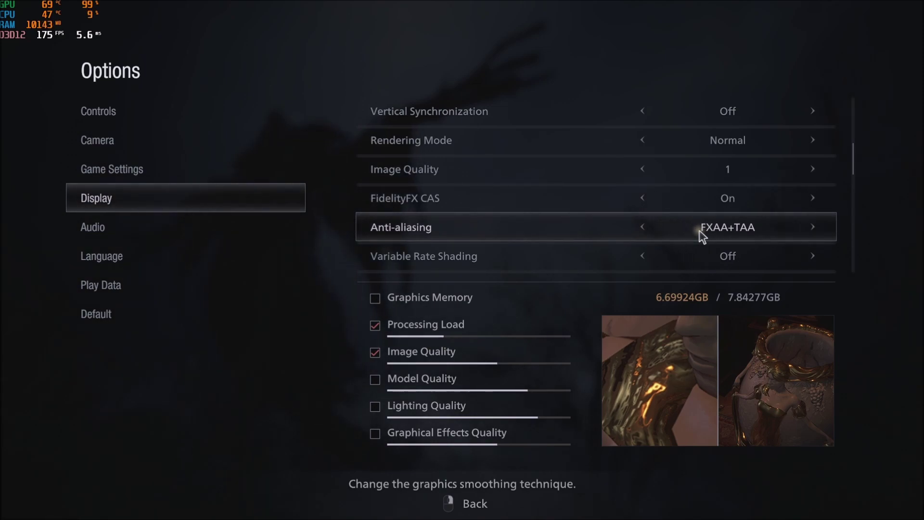
key("Left")
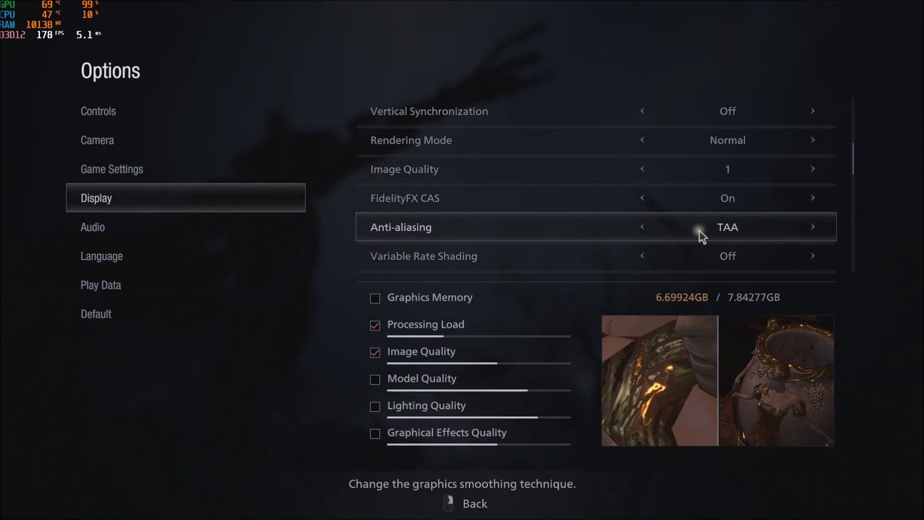
key("Right")
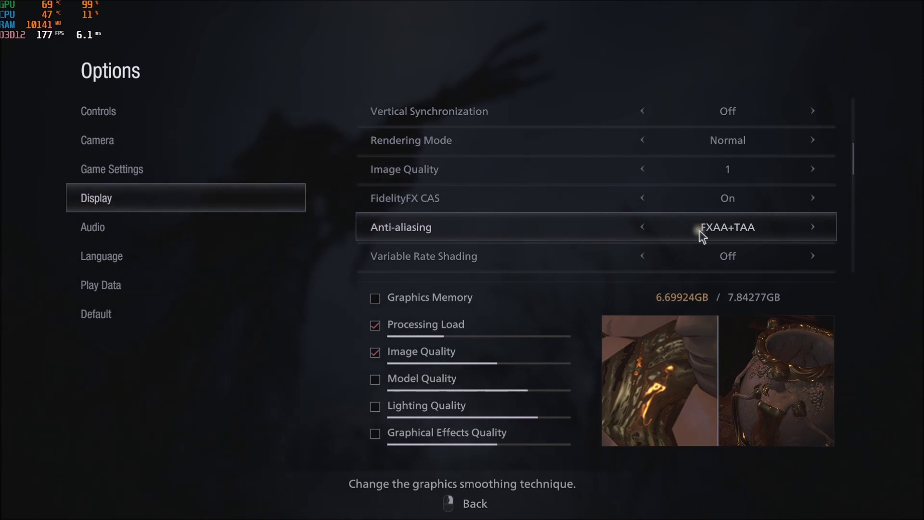
Step: Try Texture Quality at High (8 GB) and Texture Filter Quality at High (ANISO x16)
scroll(701, 234, "down", 3)
scroll(700, 230, "up", 2)
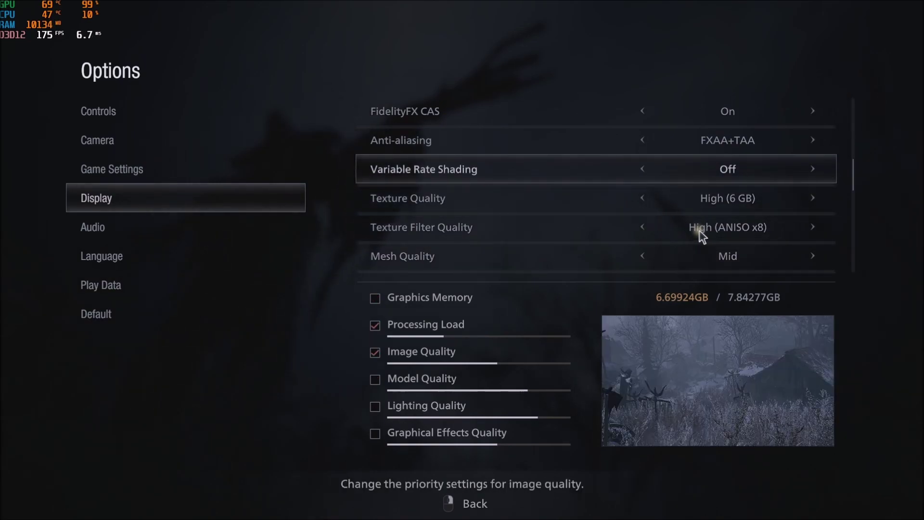
scroll(700, 230, "down", 1)
left_click(701, 197)
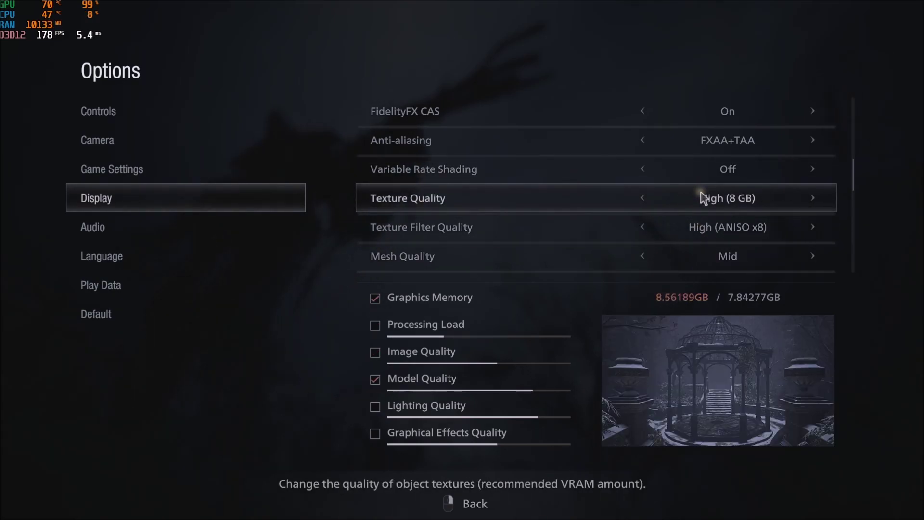
key("Down")
key("Right")
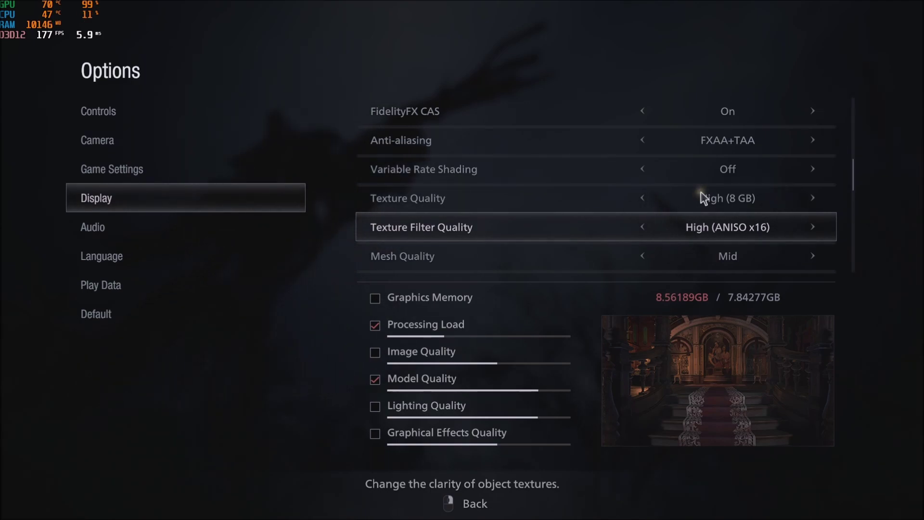
Step: Return Texture Quality to High (6 GB) and Texture Filter Quality to High (ANISO x8)
key("Up")
key("Down")
key("Up")
key("Left")
key("Down")
key("Left")
key("Up")
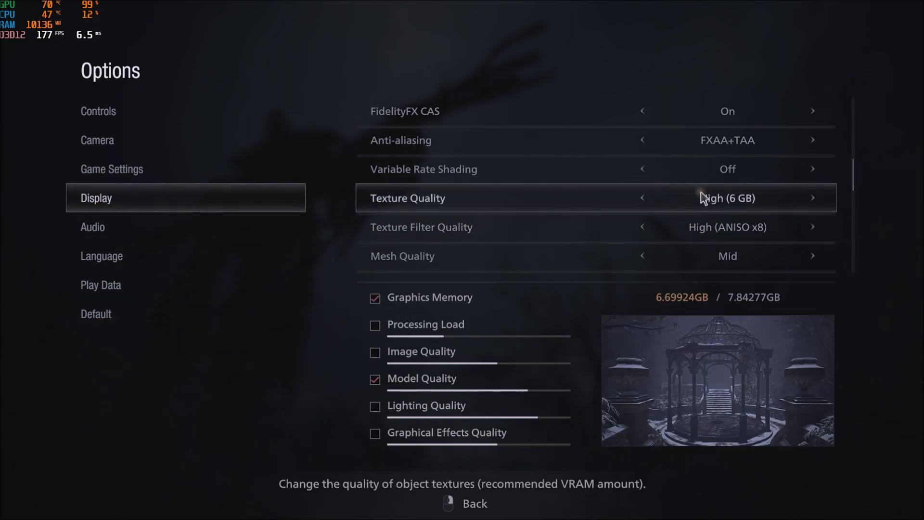
key("Down")
key("Right")
key("Left")
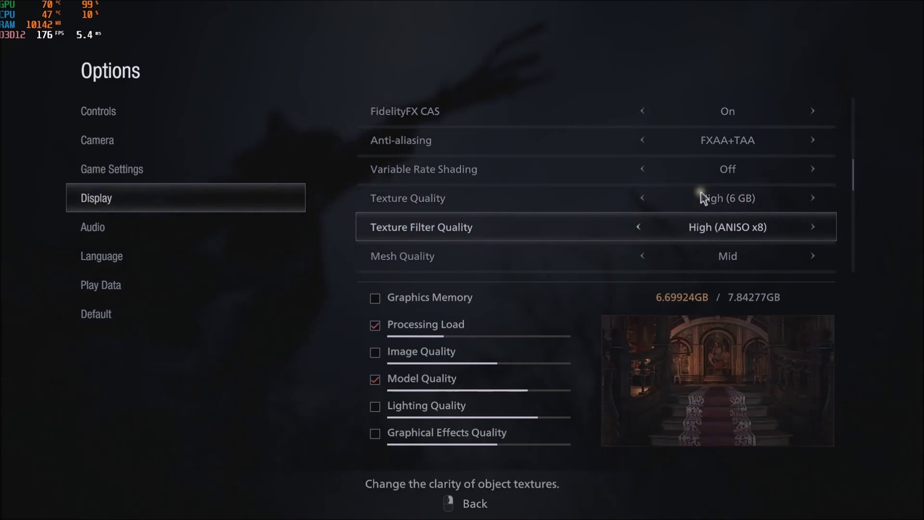
Step: Try Texture Quality at High (4 GB) with Texture Filter Quality at High (ANISO x4), and restore High (6 GB) and High (ANISO x8)
key("Up")
key("Left")
key("Down")
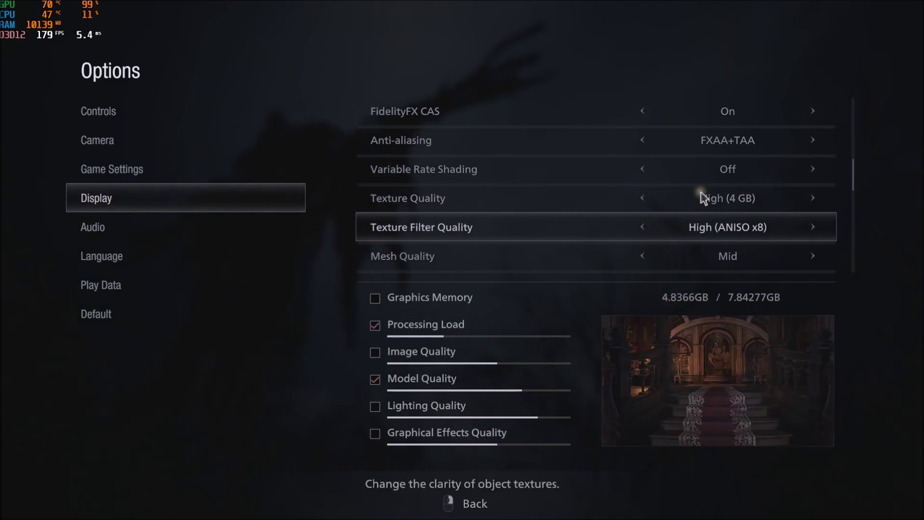
key("Left")
key("Left")
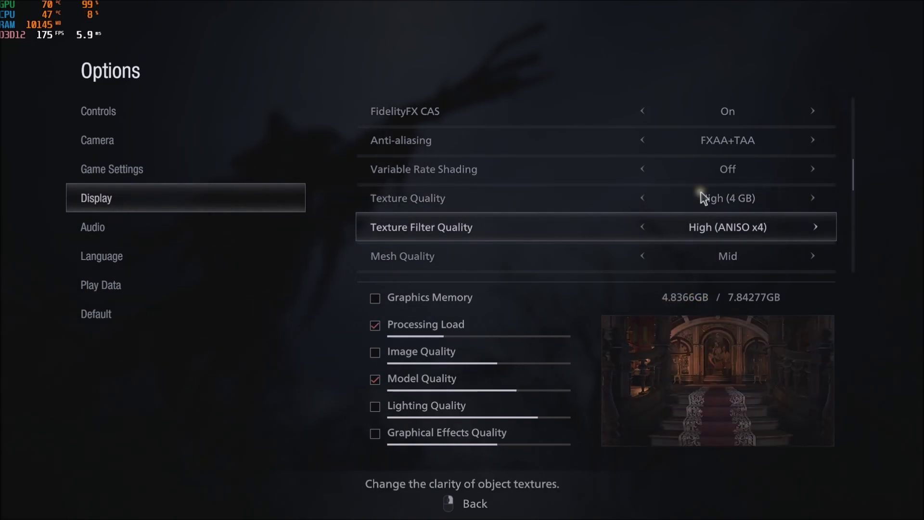
left_click(701, 193)
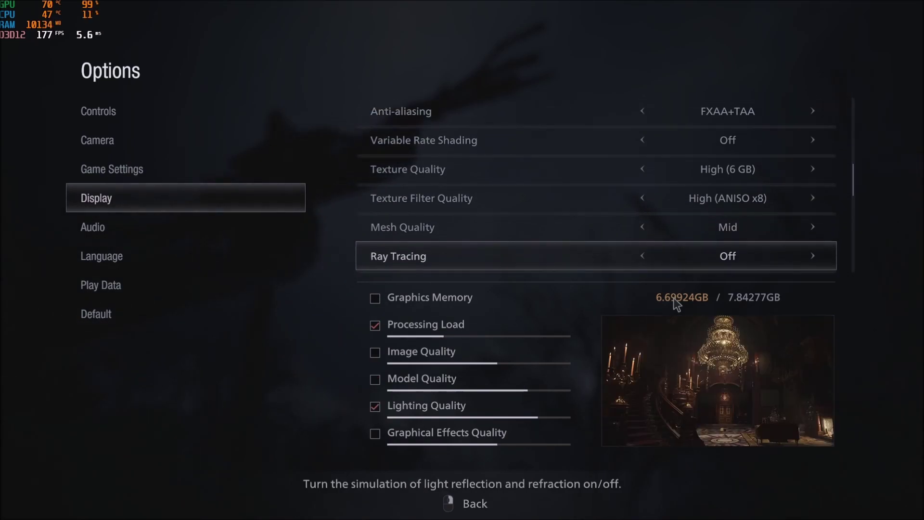
Step: Try the Max, High and Low levels of Mesh Quality and return the setting to Mid
key("Right")
key("Right")
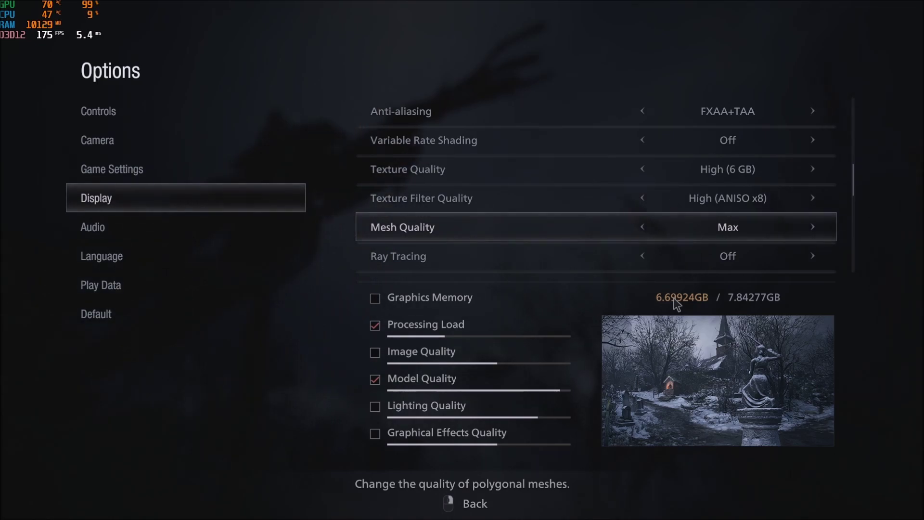
key("Left")
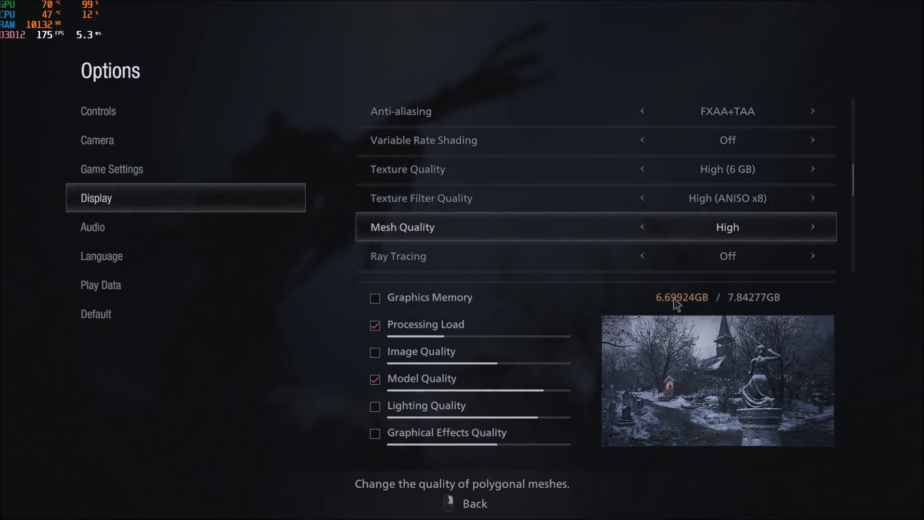
key("Left")
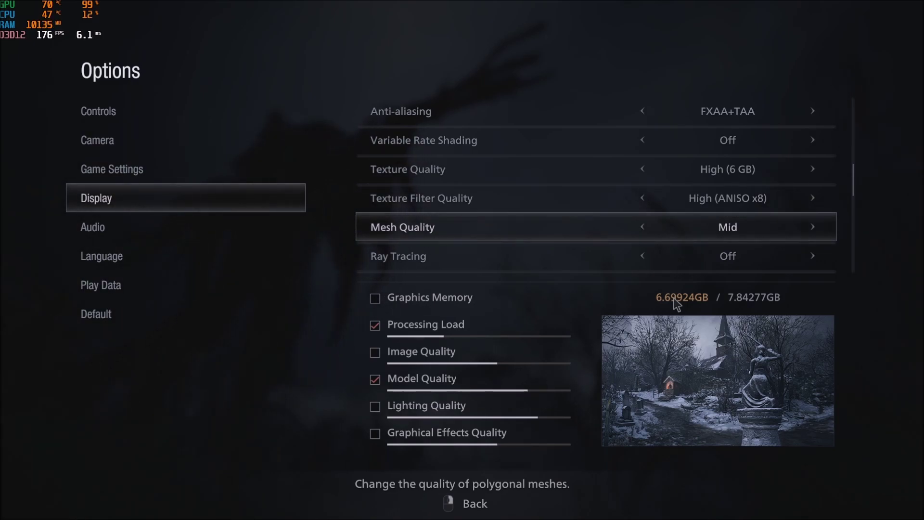
key("Left")
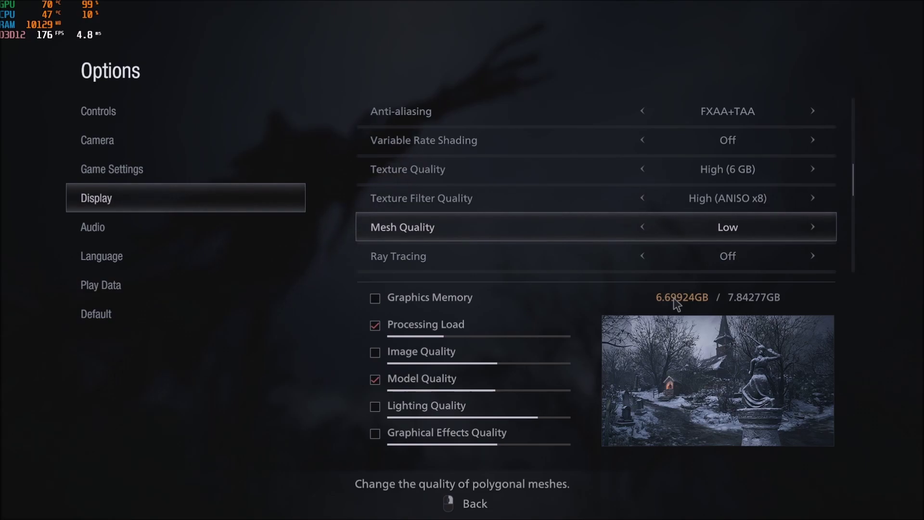
key("Right")
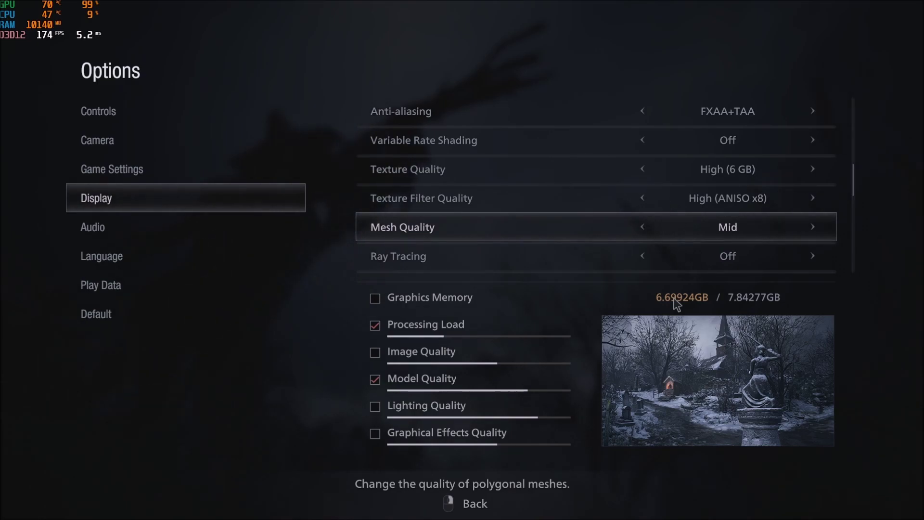
key("Left")
key("Down")
key("Up")
key("Right")
key("Down")
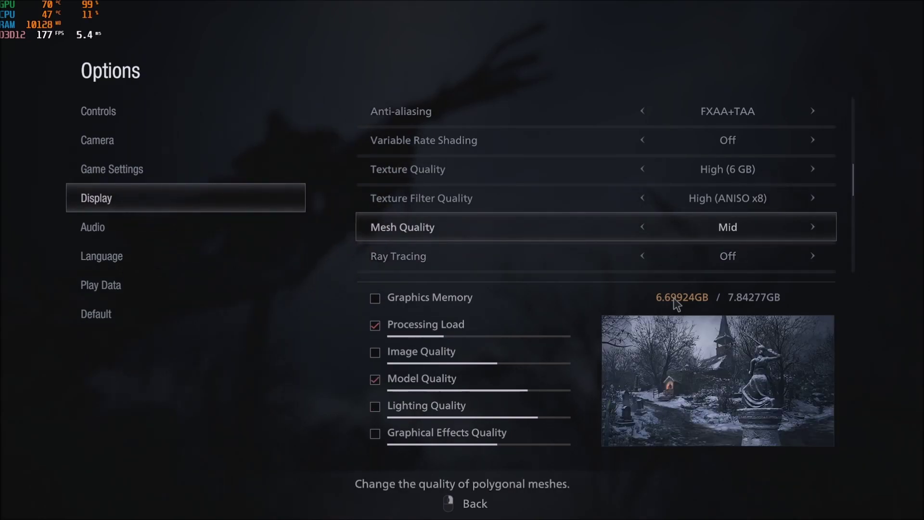
Step: Look back through the display options from Ray Tracing up to Presets
key("Down")
key("Up")
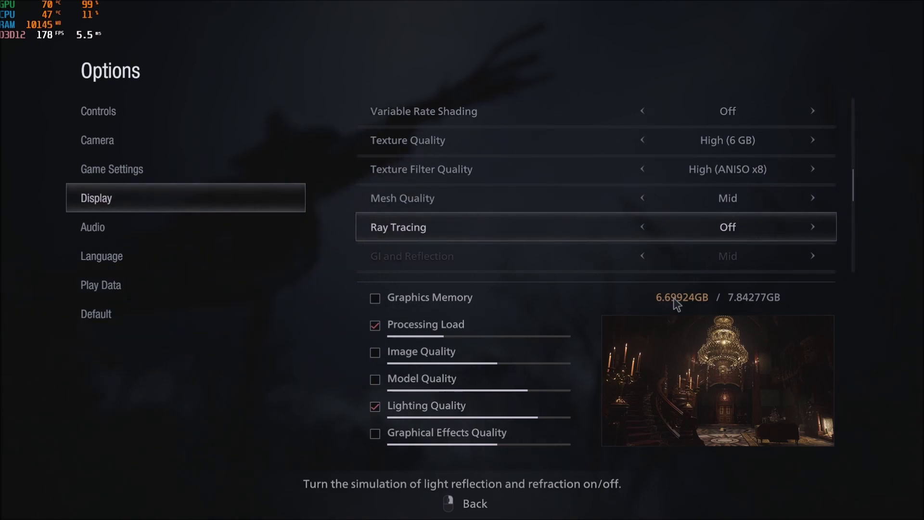
key("Up")
key("Up")
key("Up")
key("Up")
key("Up")
key("Up")
key("Up")
key("Up")
key("Up")
key("Up")
key("Up")
key("Up")
key("Up")
key("Up")
key("Up")
key("Up")
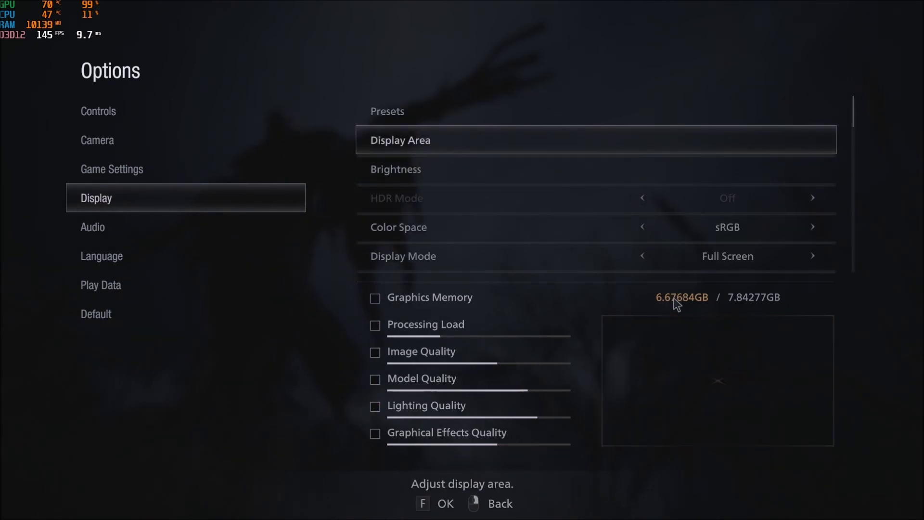
key("Up")
Step: Review the display options from Display Area down to Ray Tracing
key("Down")
key("Down")
key("Down")
key("Down")
key("Down")
key("Down")
key("Down")
key("Down")
key("Down")
key("Down")
key("Down")
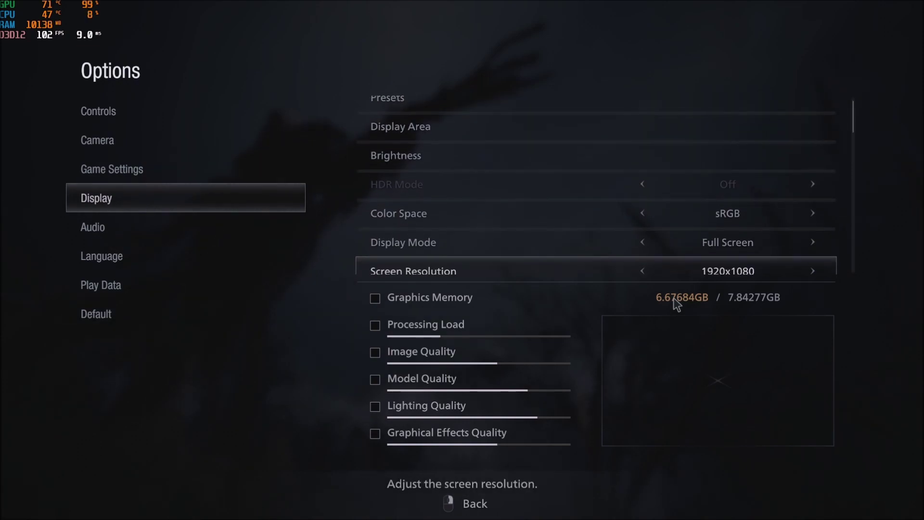
key("Down")
key("Down")
key("Down")
key("Down")
key("Down")
key("Down")
key("Down")
key("Down")
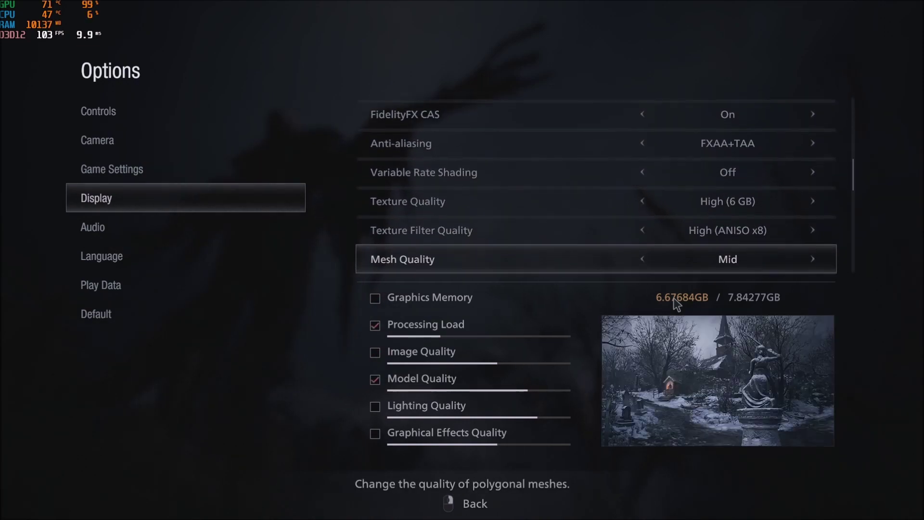
key("Up")
key("Up")
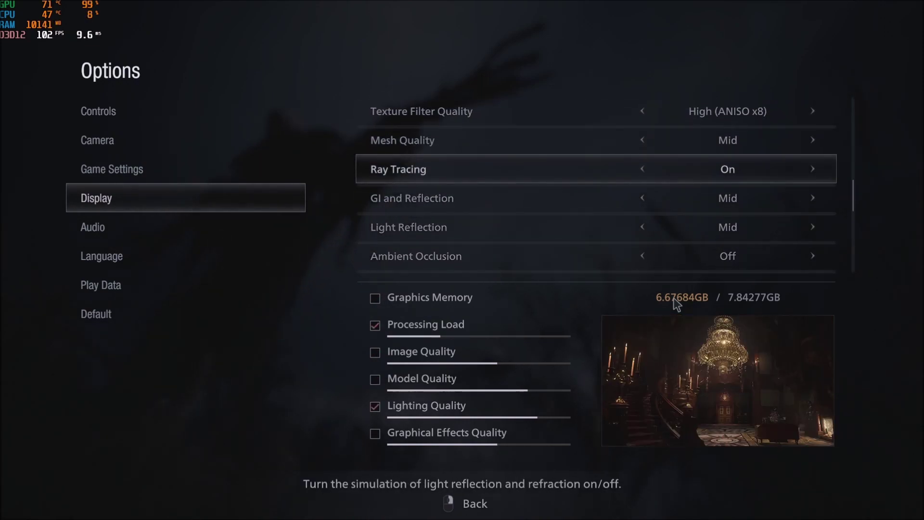
Step: Try GI and Reflection at Low, and set both GI and Reflection and Light Reflection to High
key("Down")
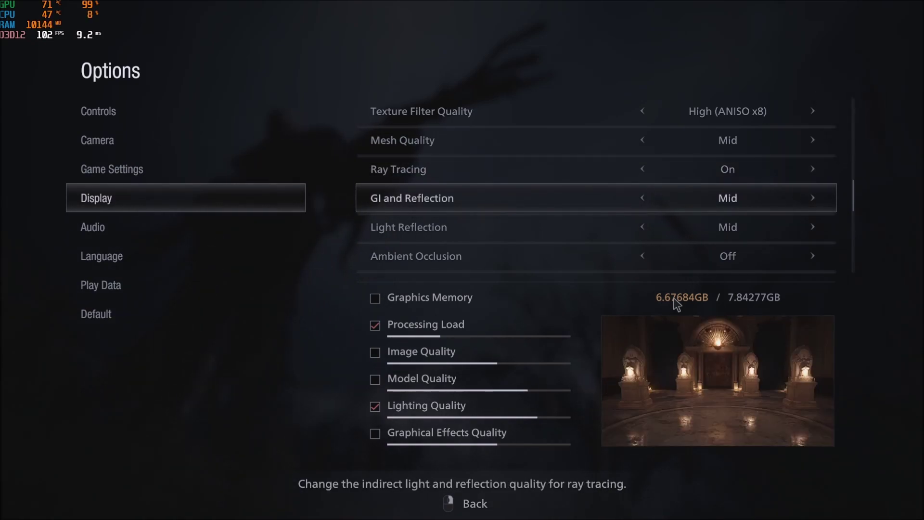
key("Left")
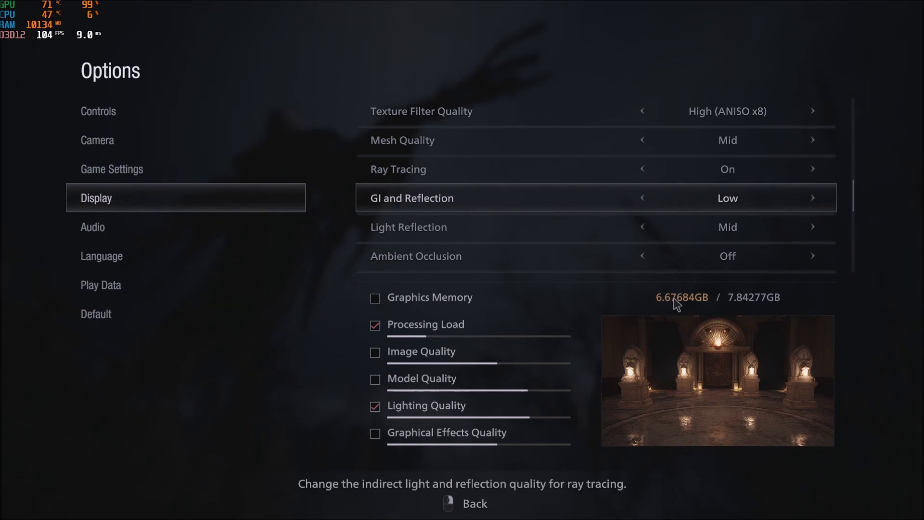
key("Down")
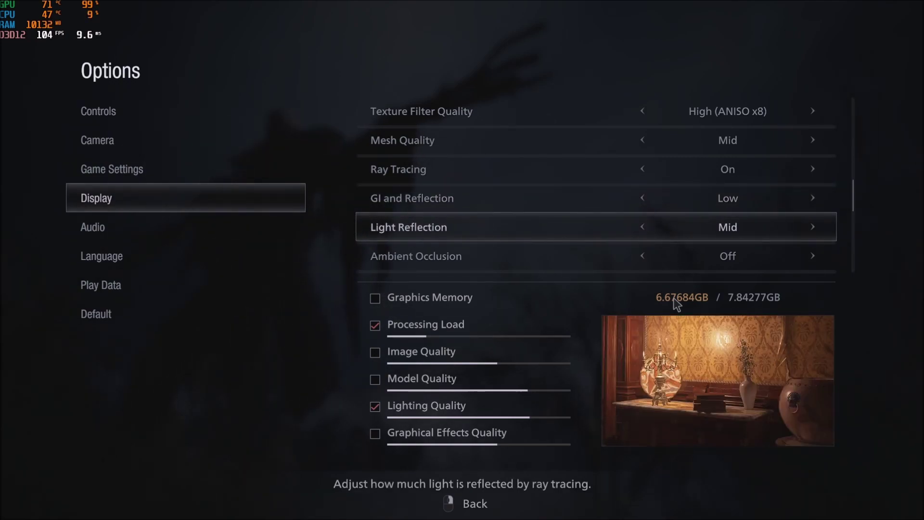
key("Up")
key("Right")
key("Right")
key("Down")
key("Right")
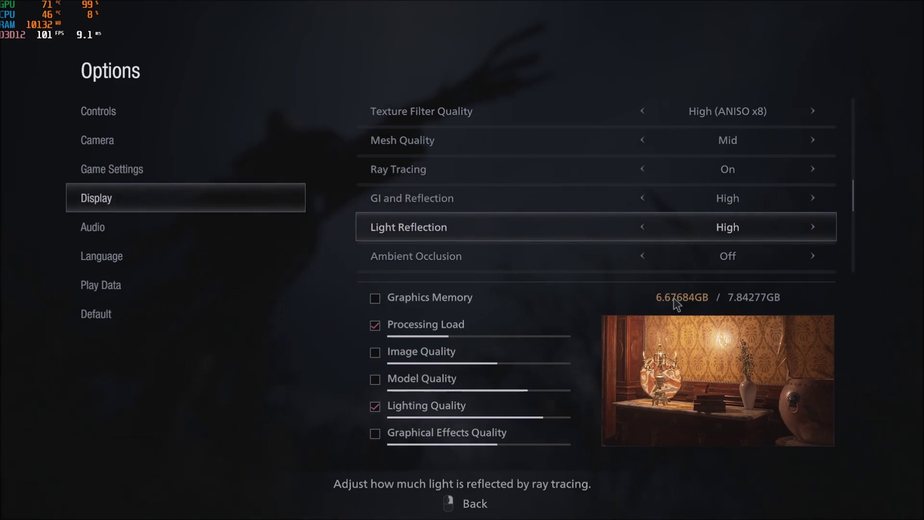
Step: Turn Ray Tracing off
key("Up")
key("Up")
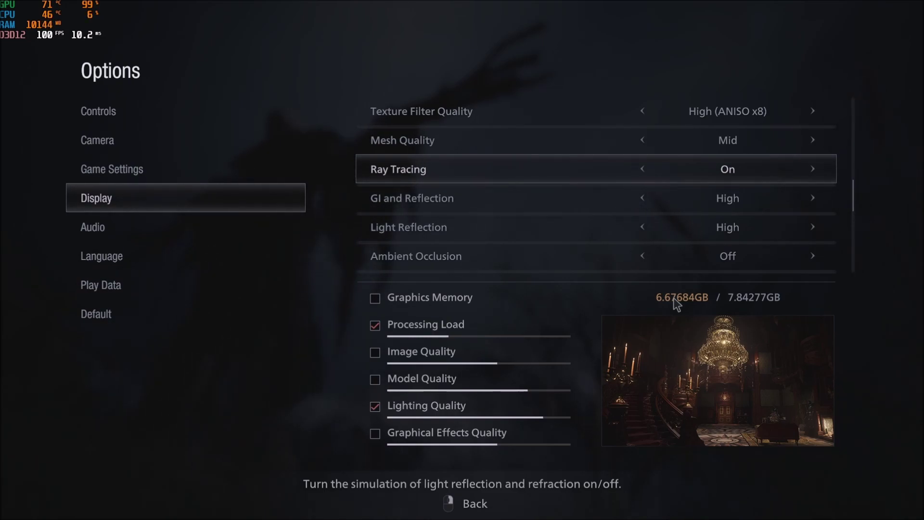
key("Home")
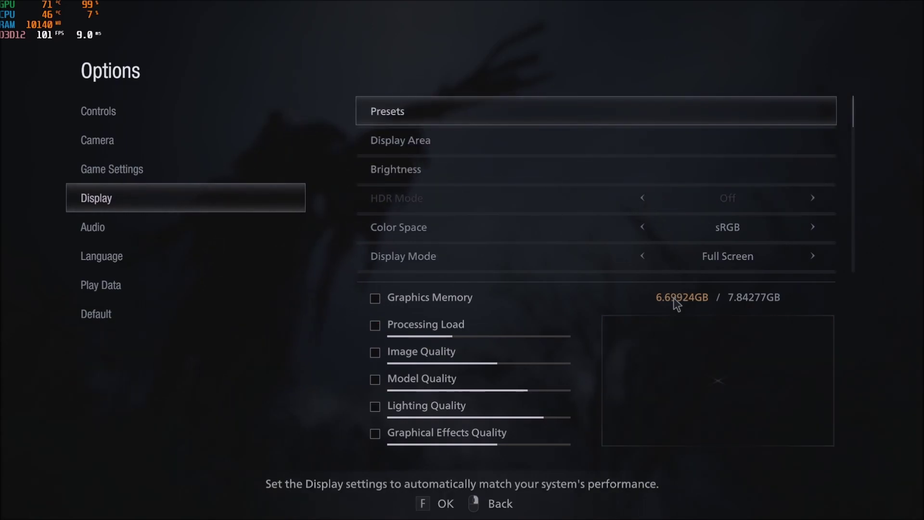
Step: Look through the display options from Presets down to Light Reflection with Ray Tracing off
key("Down")
key("Down")
key("Down")
key("Down")
key("Down")
key("Down")
key("Down")
key("Down")
key("Down")
key("Down")
key("Down")
key("Down")
key("Down")
key("Down")
key("Down")
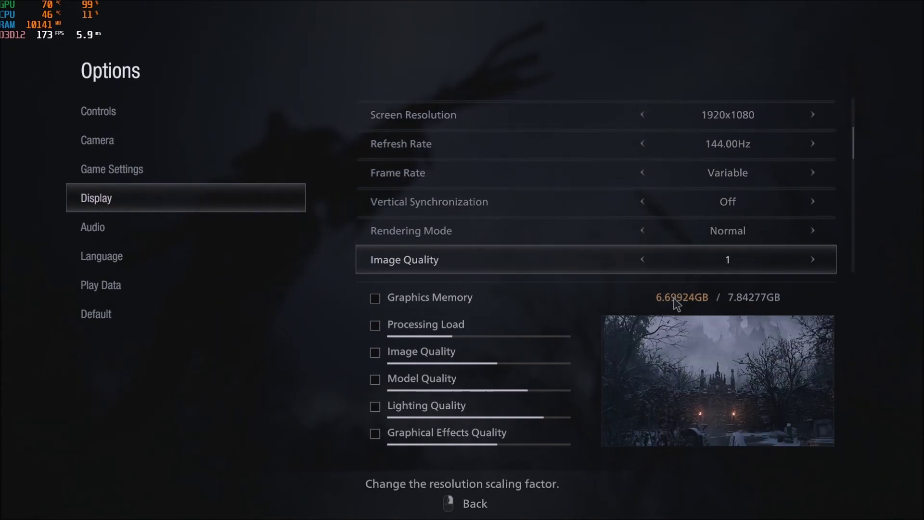
key("Down")
key("Down")
key("Down")
key("Down")
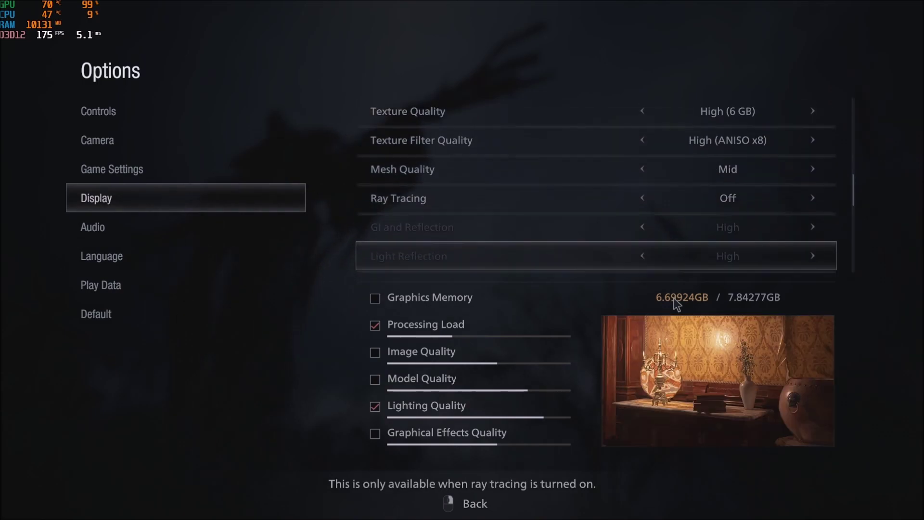
Step: Turn Ambient Occlusion off for comparison and restore FidelityFX CACAO
key("Up")
key("Up")
key("Down")
key("Down")
key("Down")
key("Down")
key("Down")
key("Up")
key("Up")
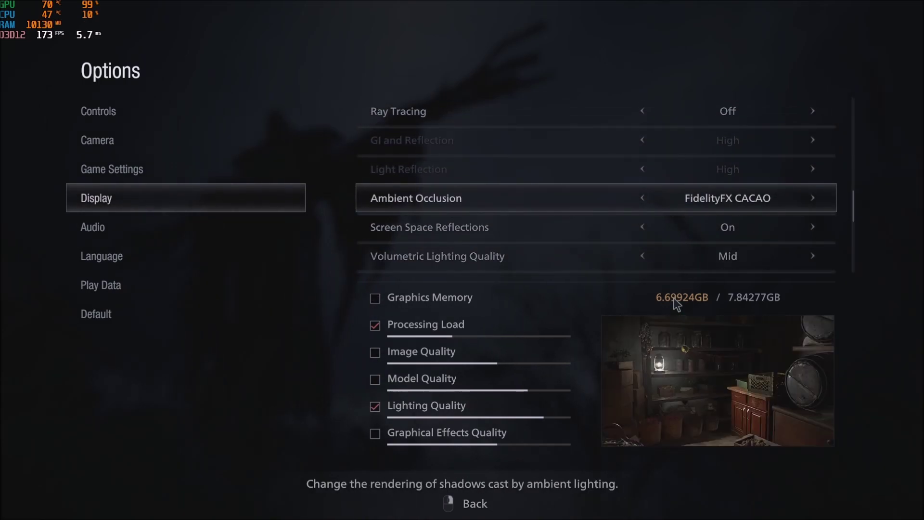
key("Left")
key("Left")
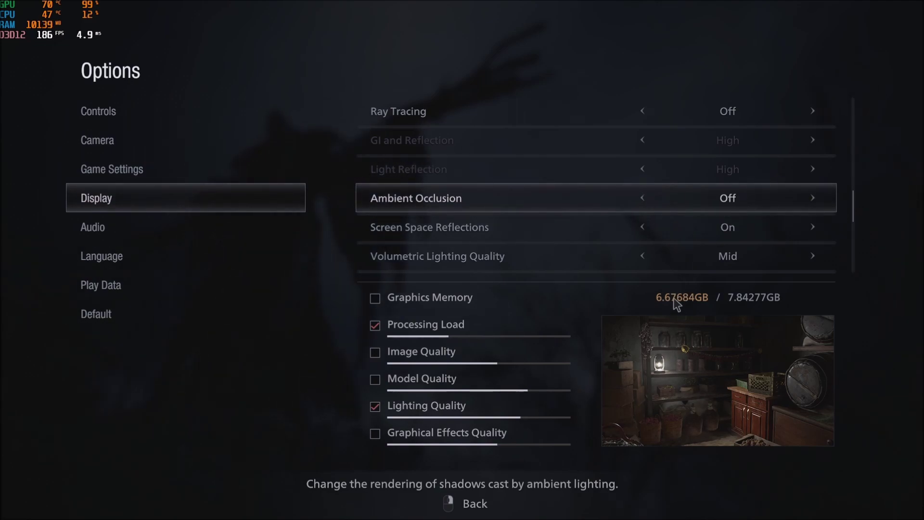
key("Right")
key("Down")
key("Up")
key("Right")
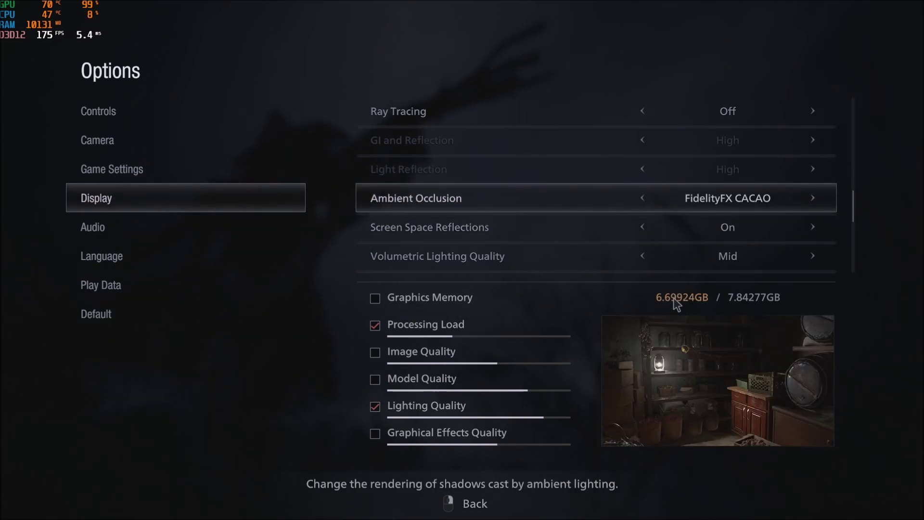
Step: Try Ambient Occlusion at Off and SSAO, and return it to FidelityFX CACAO
key("Right")
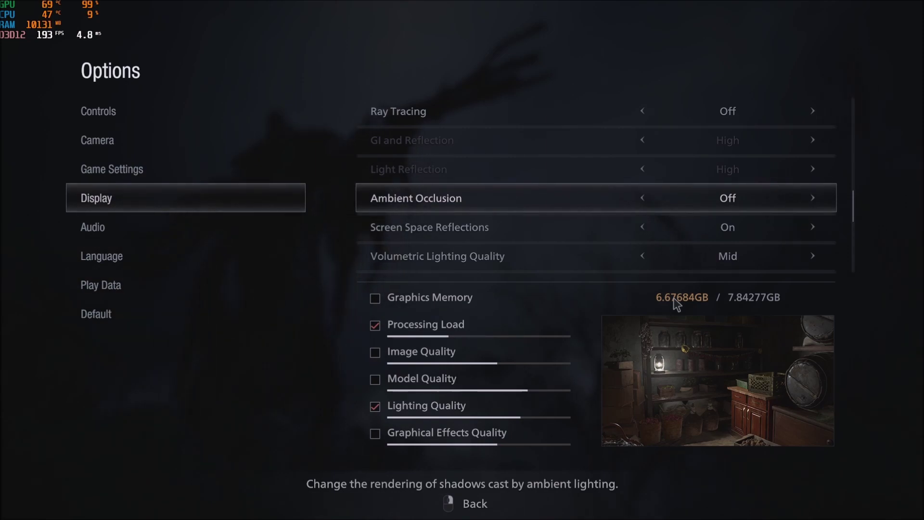
key("Right")
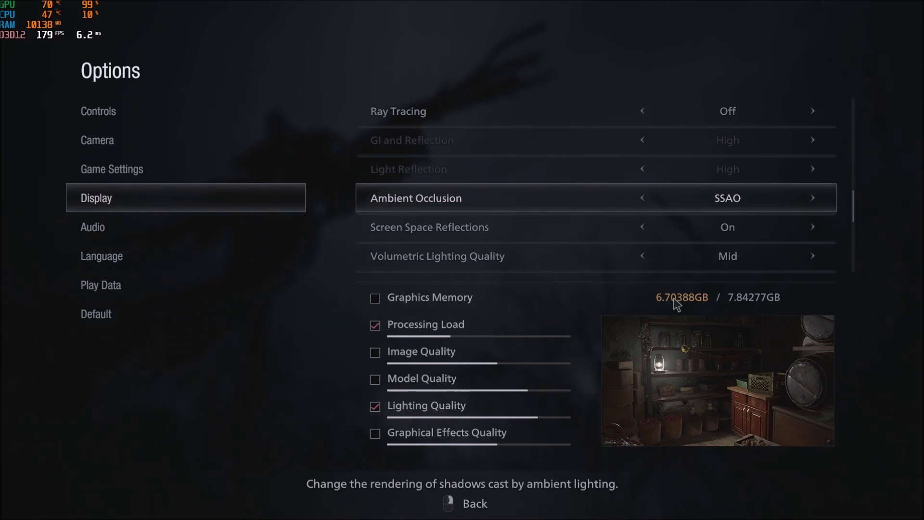
key("Right")
key("Left")
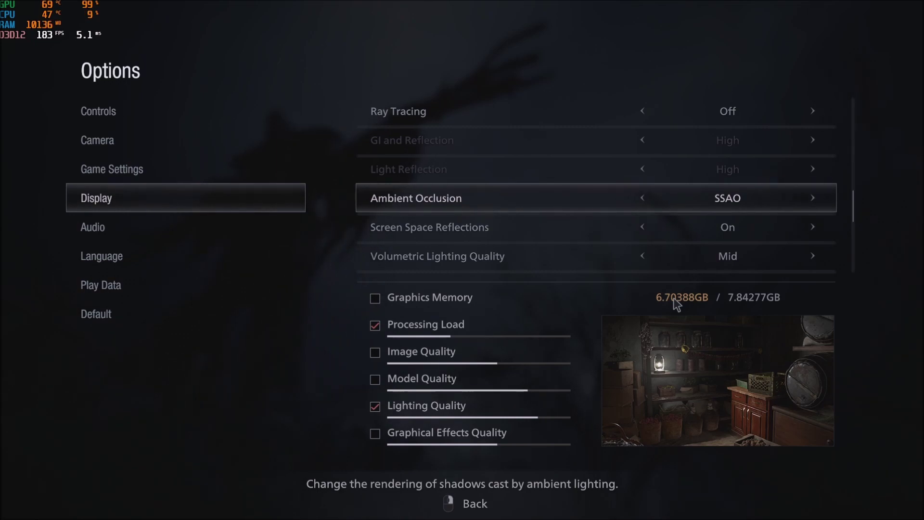
key("Right")
key("Left")
key("Right")
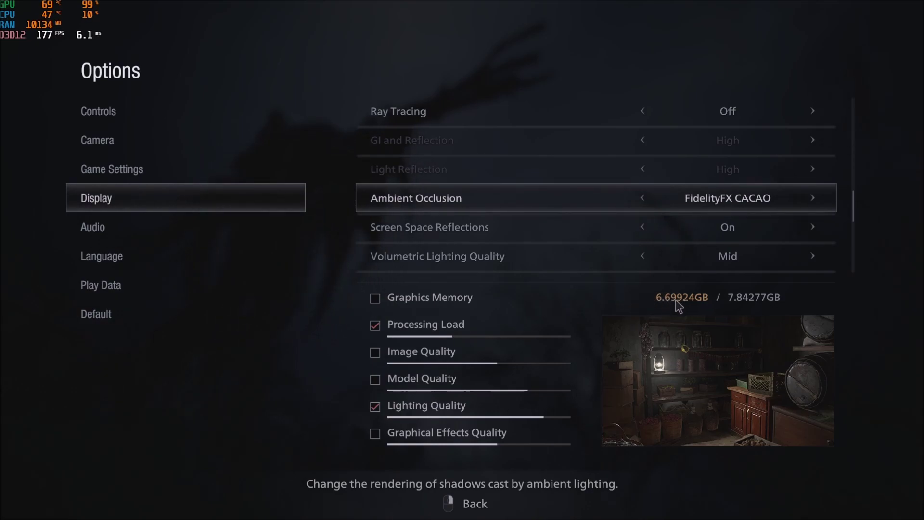
Step: Toggle Screen Space Reflections between Off and On to compare the preview, leaving it On
key("Down")
key("Down")
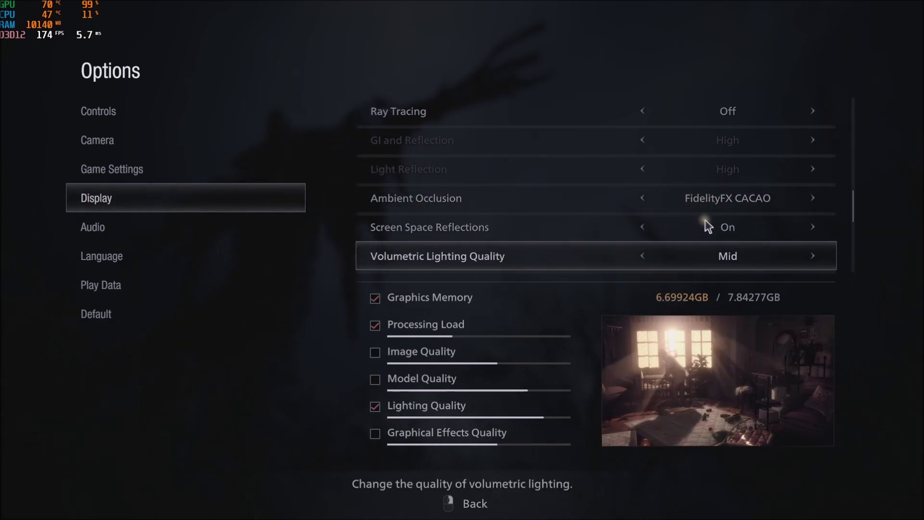
key("Up")
key("Right")
key("Left")
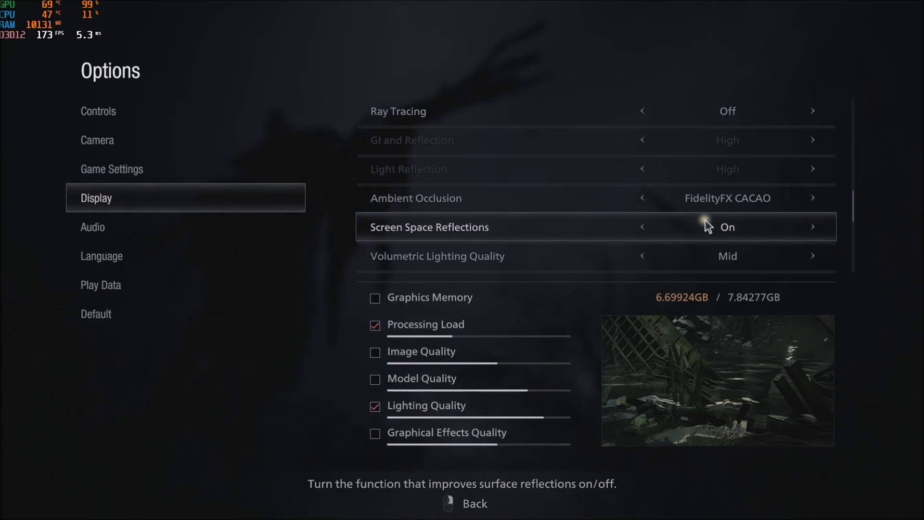
key("Right")
key("Left")
key("Right")
key("Left")
key("Right")
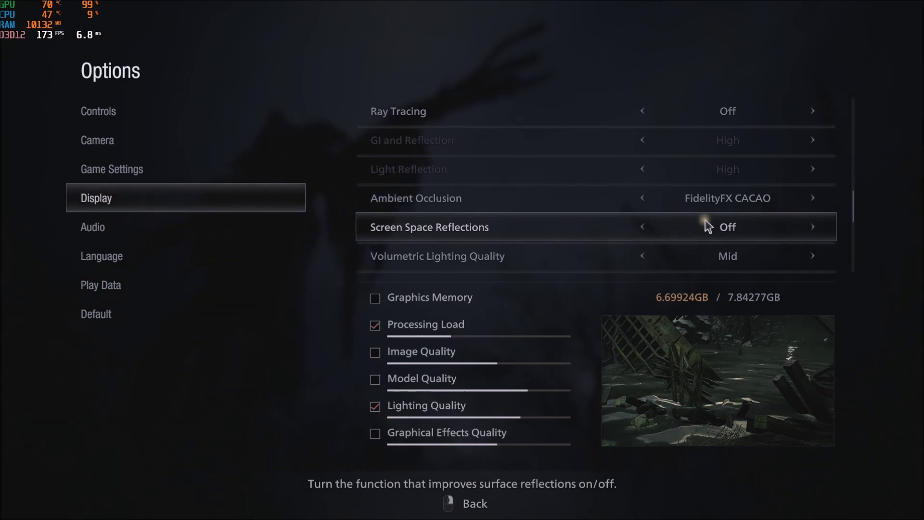
key("Left")
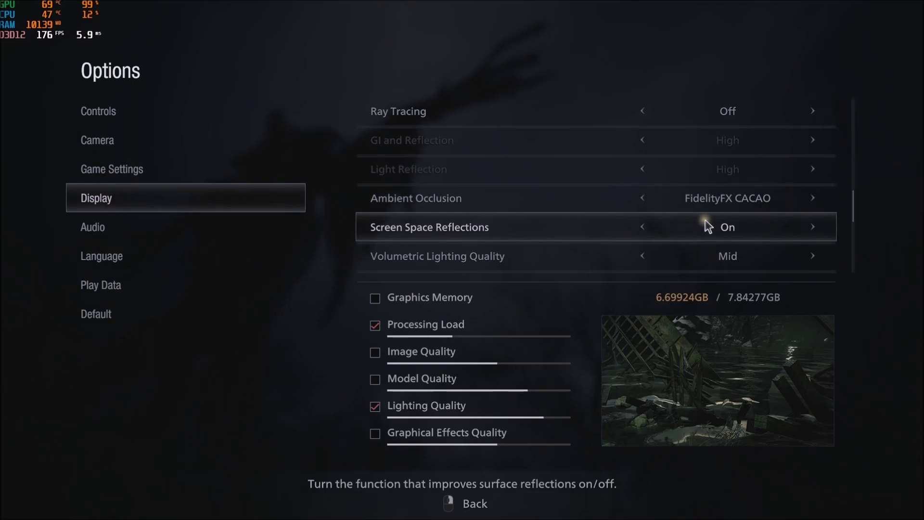
Step: Try Volumetric Lighting Quality at Off and Low, and return the setting to Mid
key("Down")
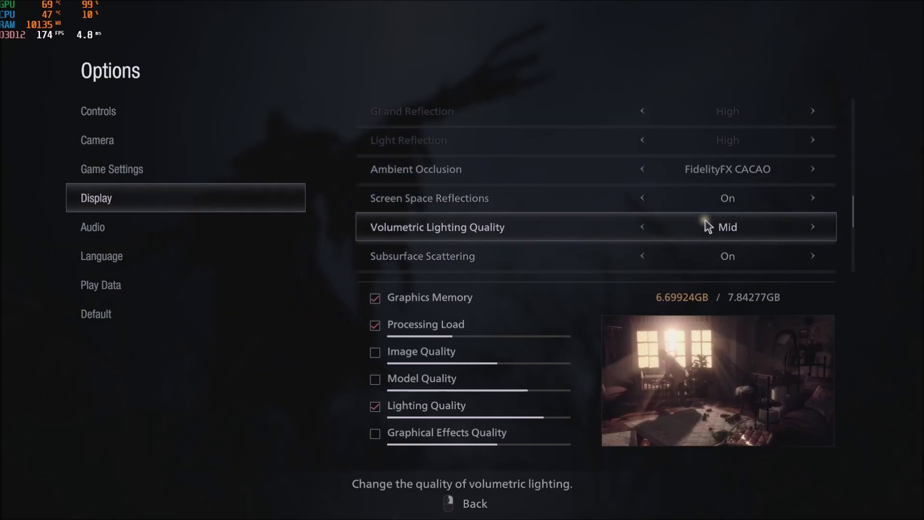
key("Right")
key("Down")
key("Up")
key("Right")
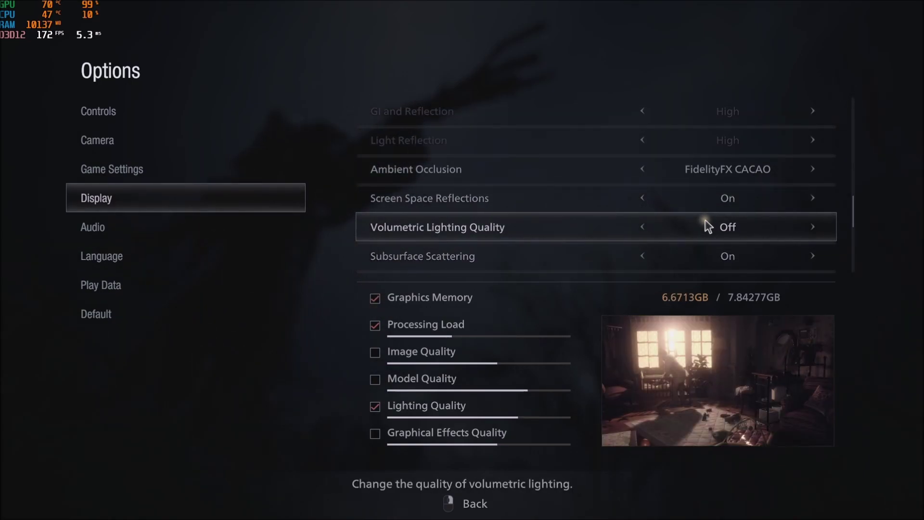
key("Left")
key("Left")
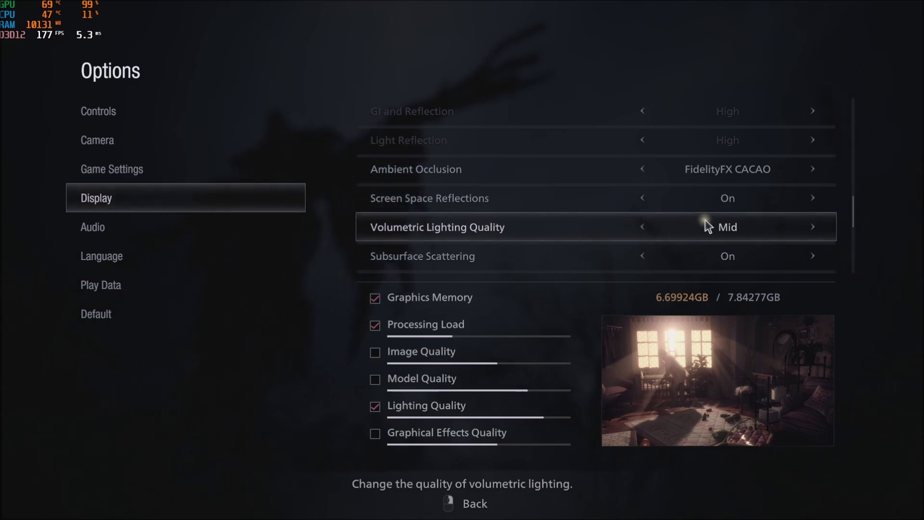
key("Left")
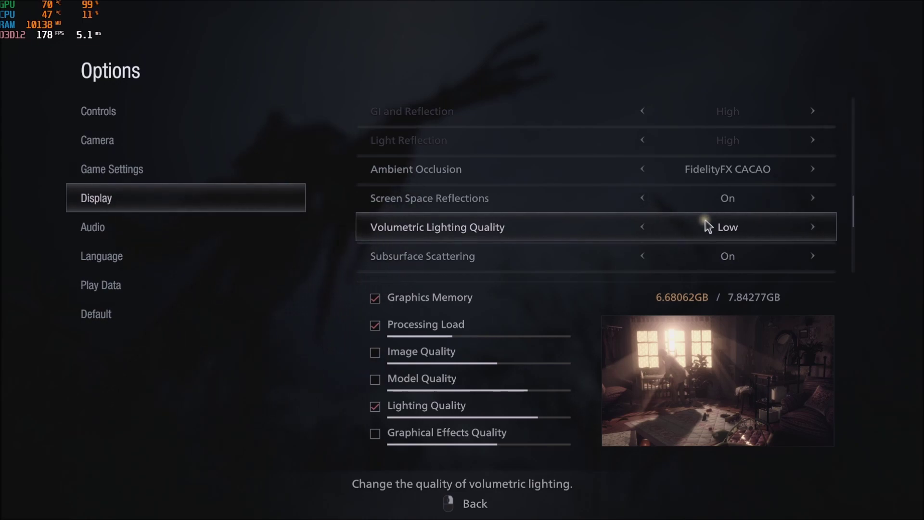
key("Right")
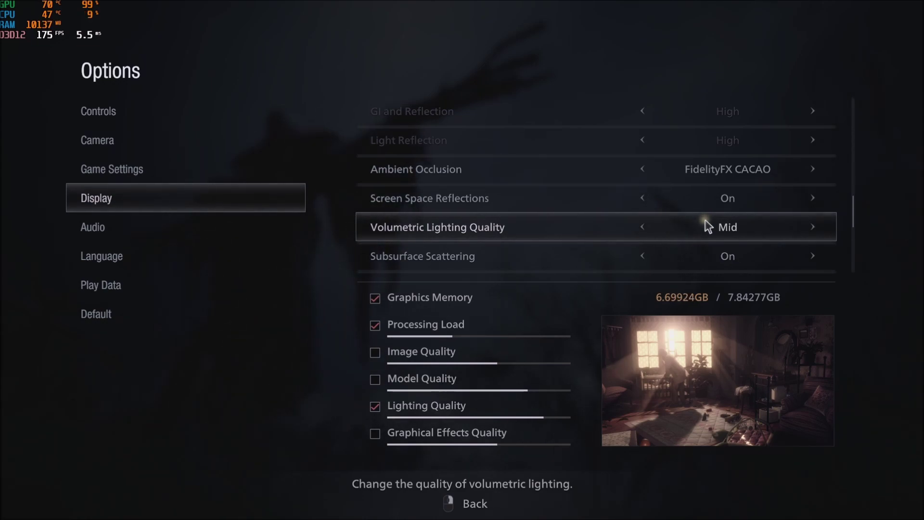
Step: Compare Subsurface Scattering Off and On in the skin preview, leaving it On
key("Down")
key("Left")
key("Right")
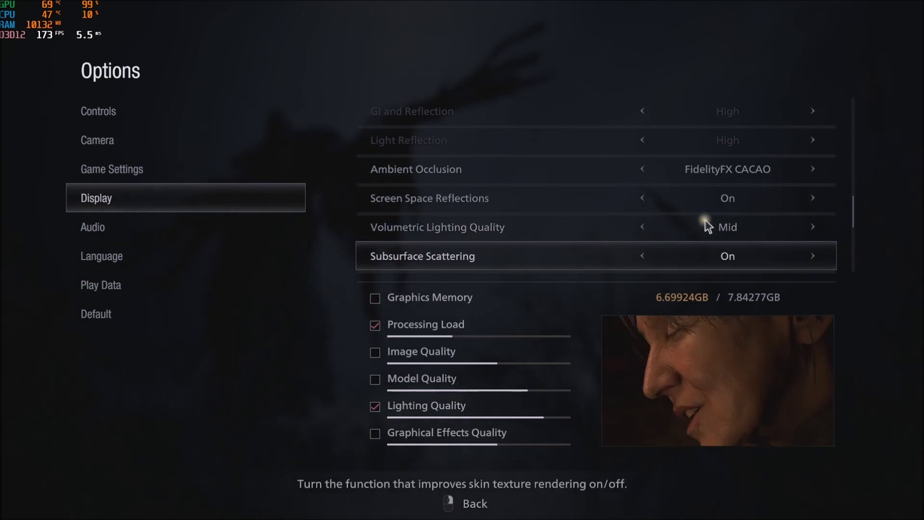
key("Right")
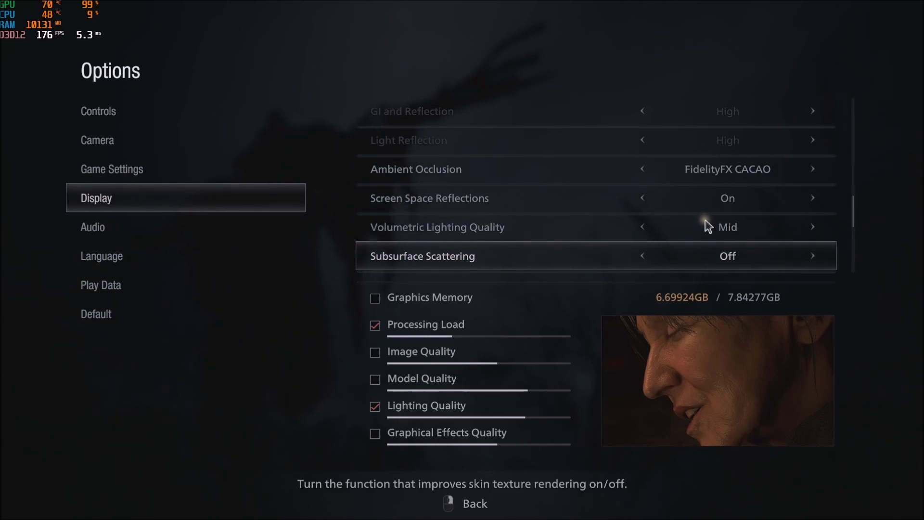
key("Right")
key("Right")
key("Right")
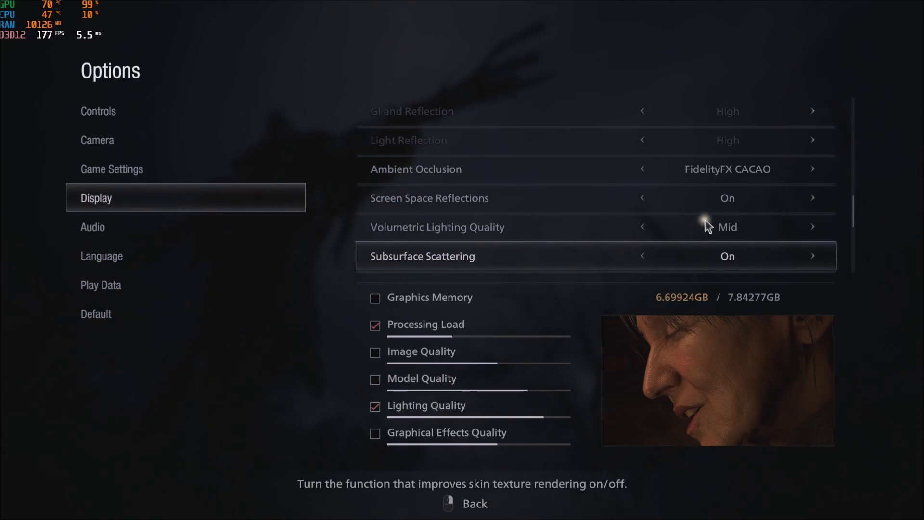
Step: Try Shadow Quality at Max and Low, and return the setting to Mid
key("Down")
key("Down")
key("Up")
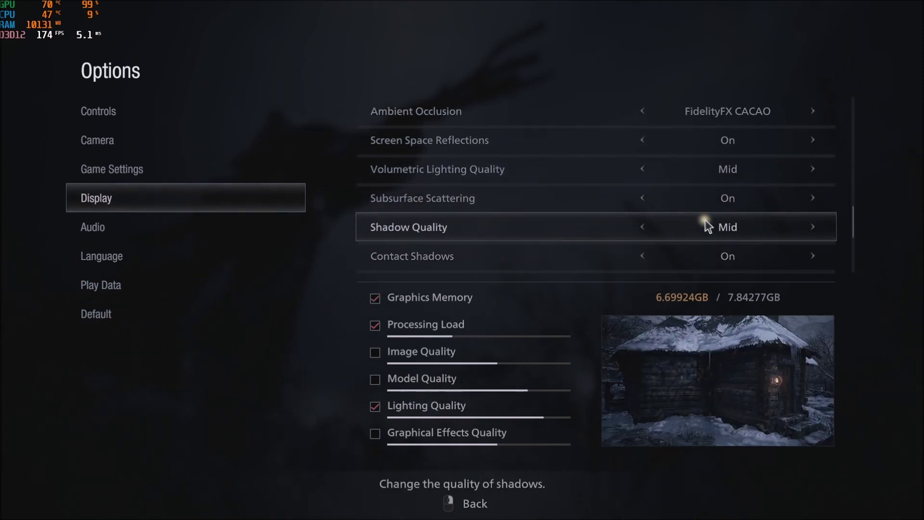
key("Right")
key("Right")
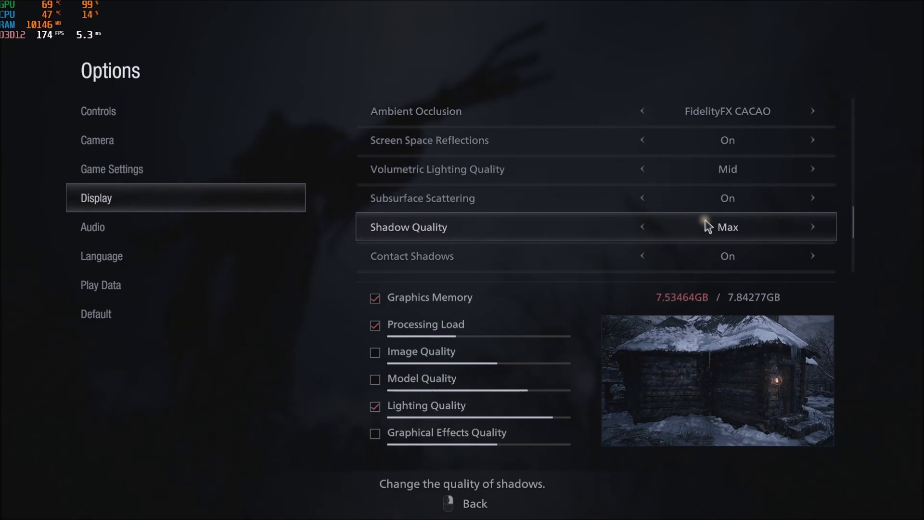
key("Left")
key("Up")
key("Down")
key("Left")
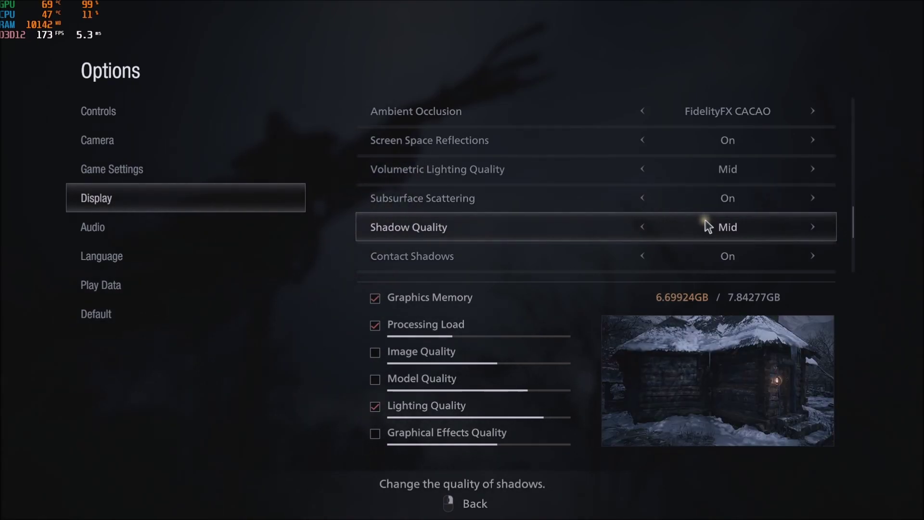
key("Left")
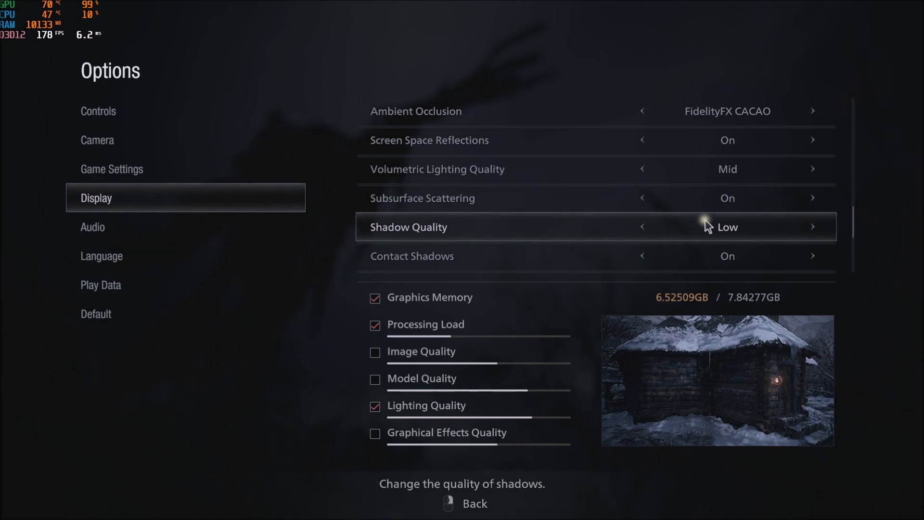
key("Right")
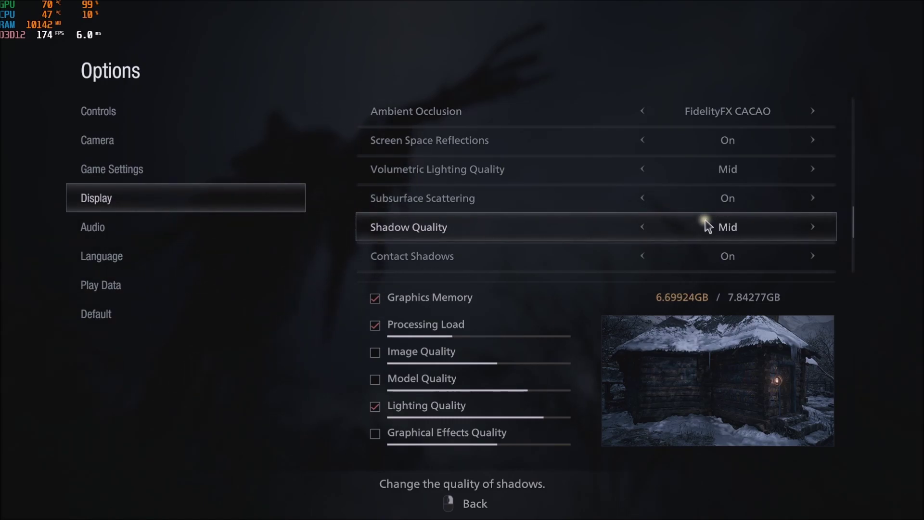
Step: Compare Contact Shadows Off and On in the room preview, leaving the setting On
key("Down")
key("Down")
key("Up")
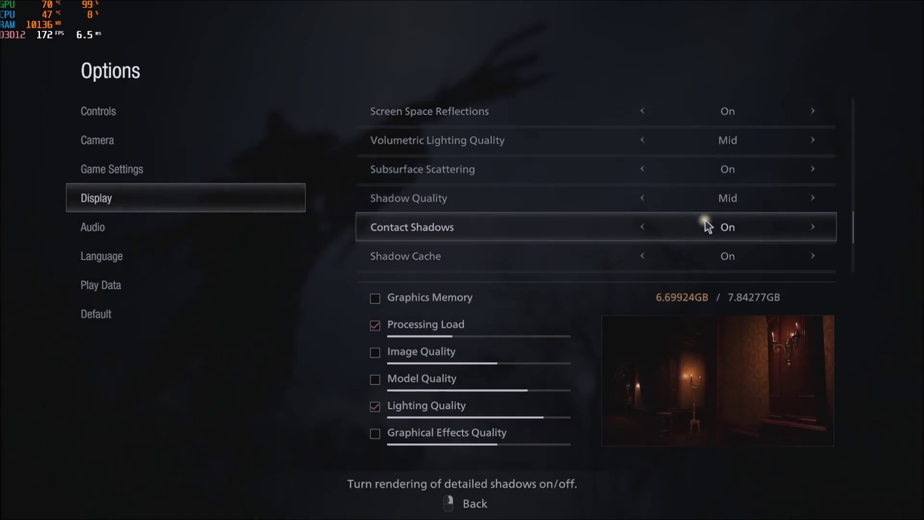
key("Left")
key("Right")
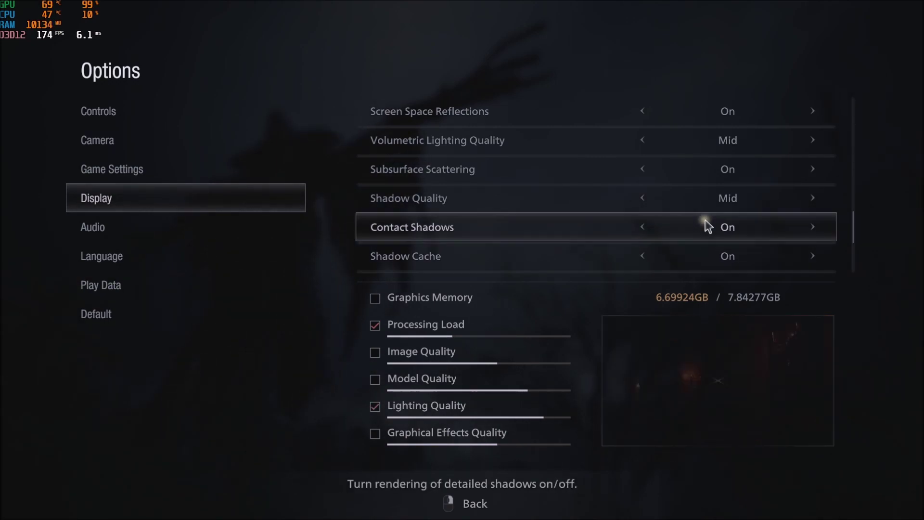
key("Left")
key("Right")
key("Left")
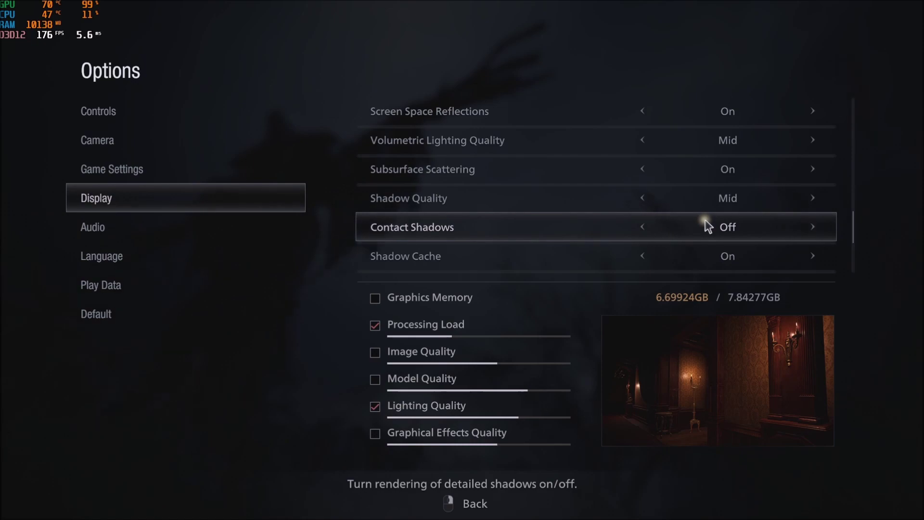
key("Right")
Step: Switch Shadow Cache between Off and On to compare memory use and processing load, leaving it On
key("Down")
key("Down")
key("Up")
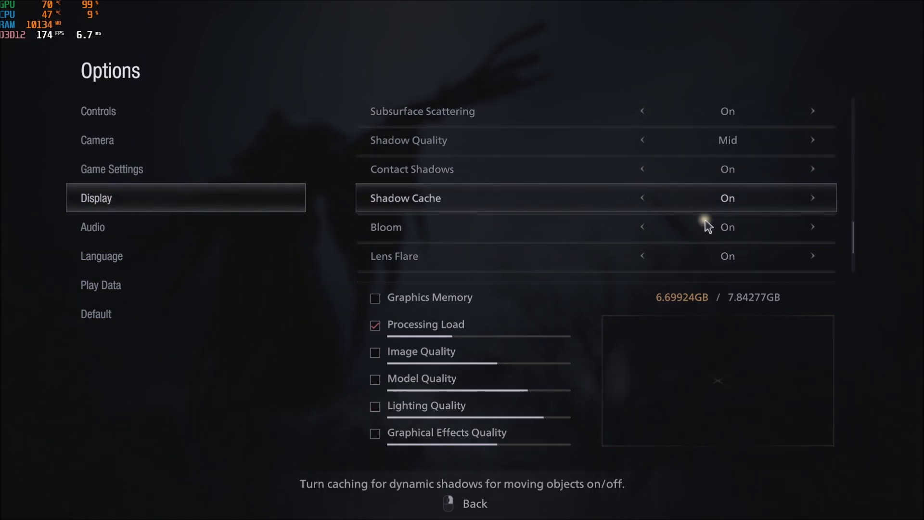
key("Right")
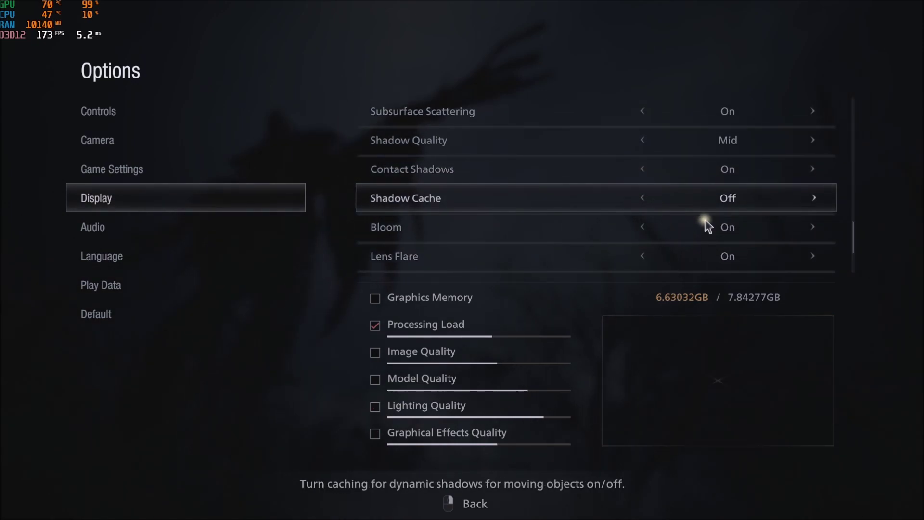
key("Left")
key("Right")
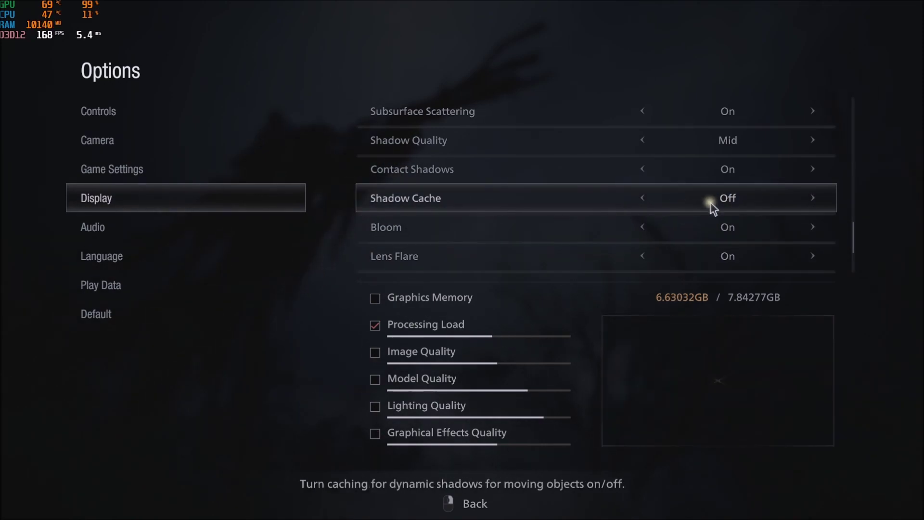
key("Left")
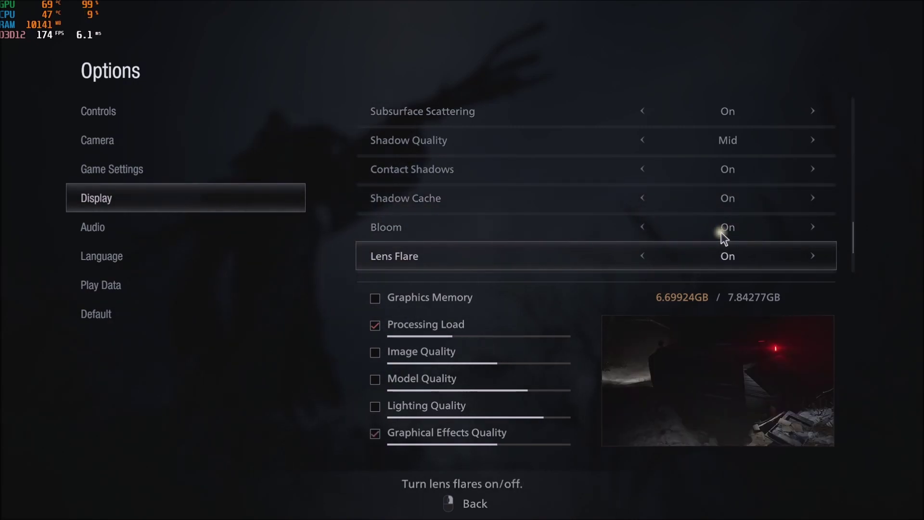
Step: Review the Bloom and Lens Flare settings with their preview images, leaving both On
scroll(721, 233, "down", 1)
key("Up")
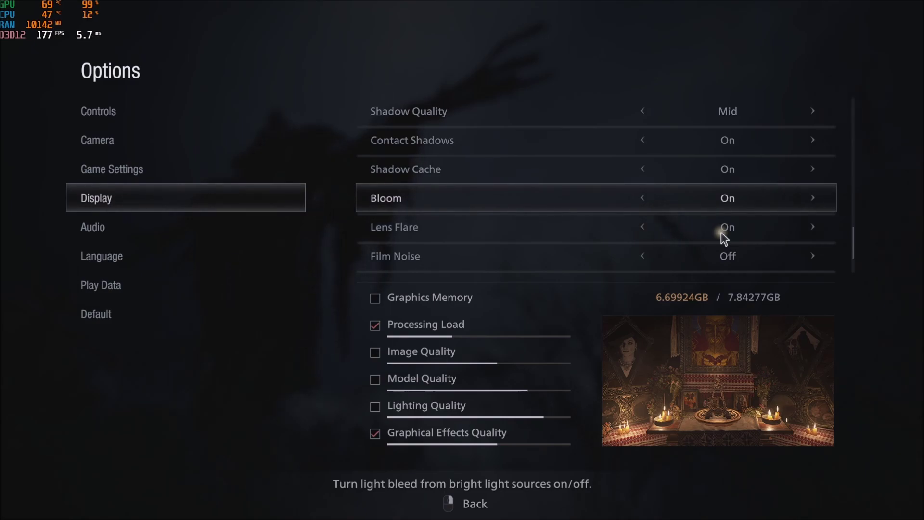
key("Down")
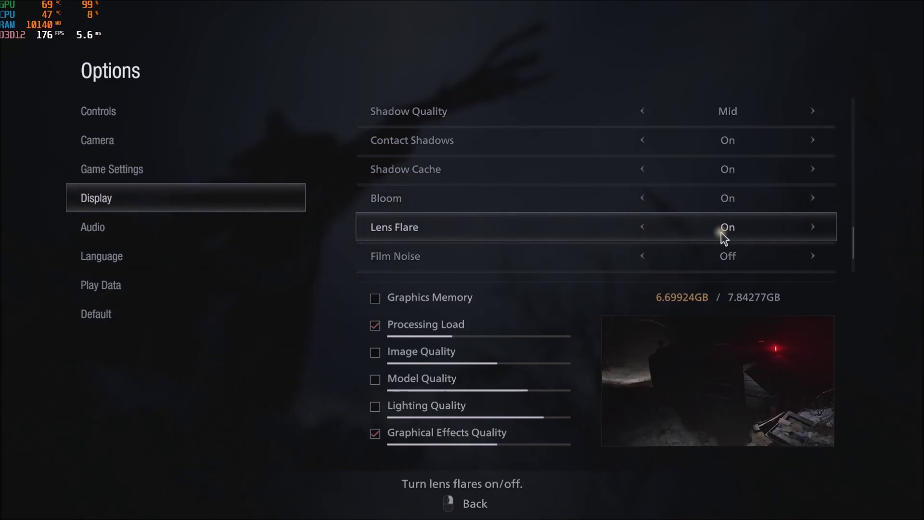
Step: Compare Film Noise On and Off in the corridor preview, leaving the setting Off
key("Down")
key("Down")
key("Up")
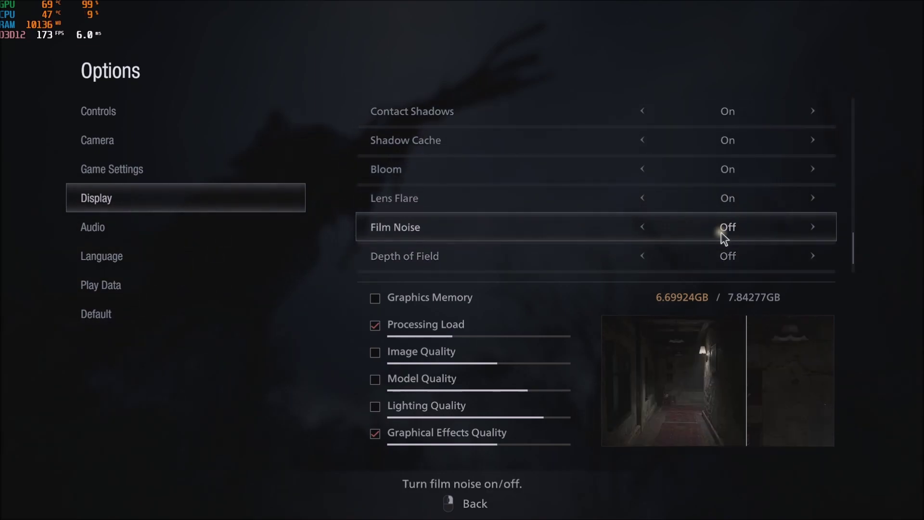
key("Right")
key("Left")
key("Right")
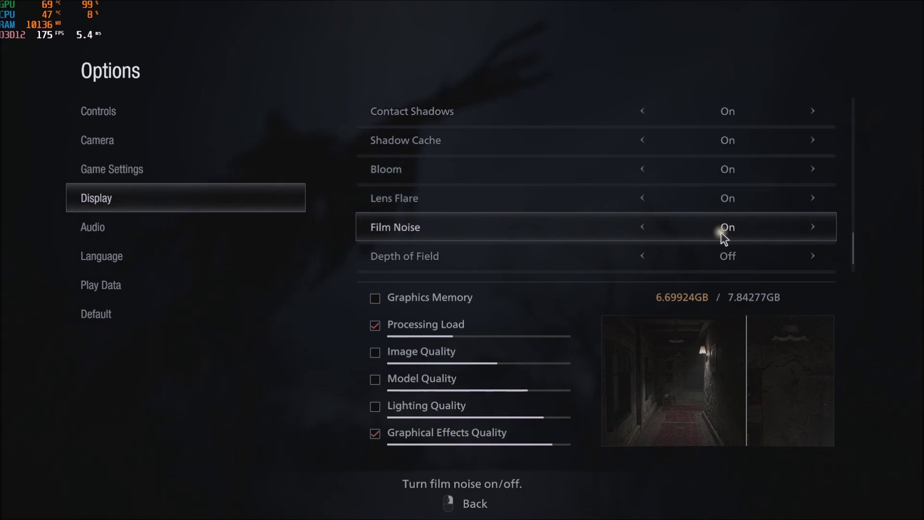
Step: Review the Depth of Field setting and its preview, leaving it Off
key("Down")
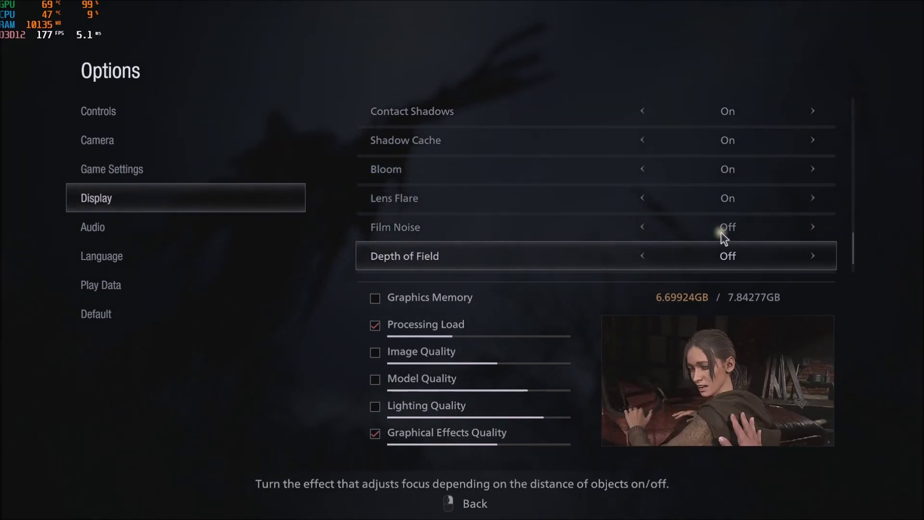
key("Down")
key("Up")
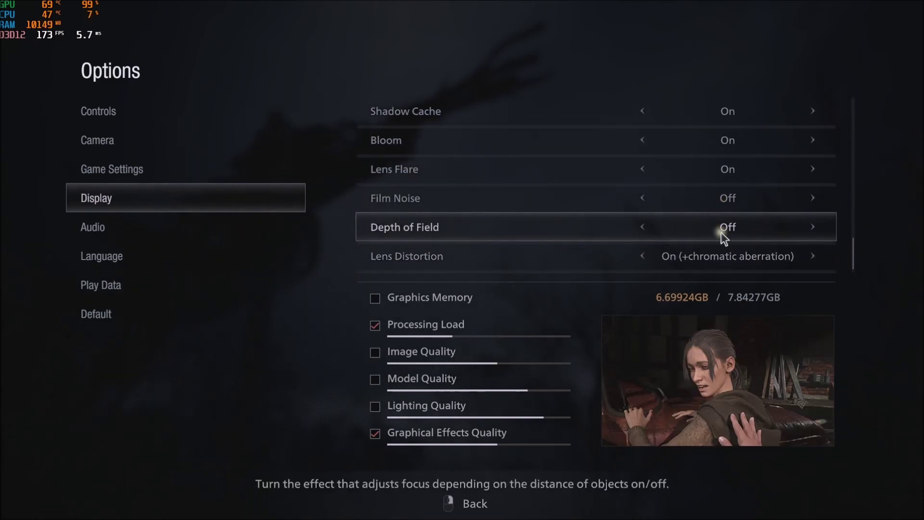
Step: Compare the Lens Distortion options down to Off in the preview, and return the setting to On (+chromatic aberration)
key("Down")
key("Down")
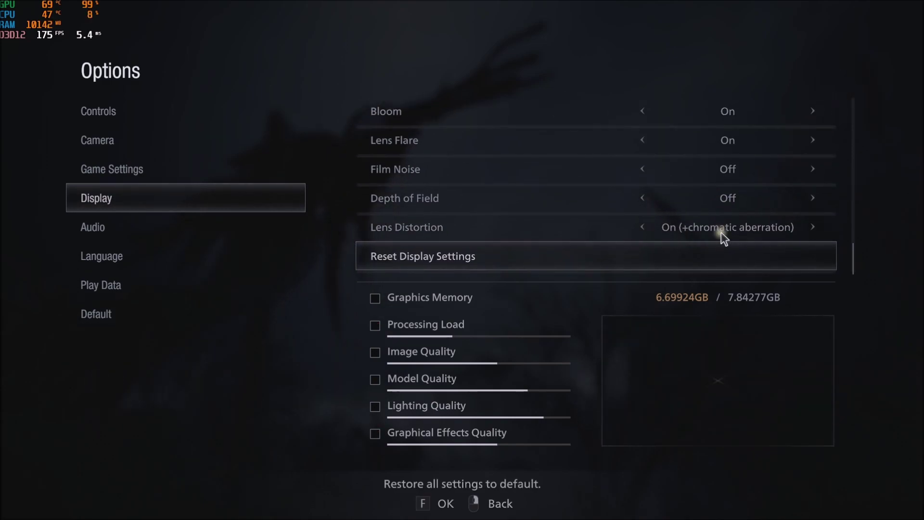
key("Up")
key("Left")
key("Left")
key("Right")
key("Right")
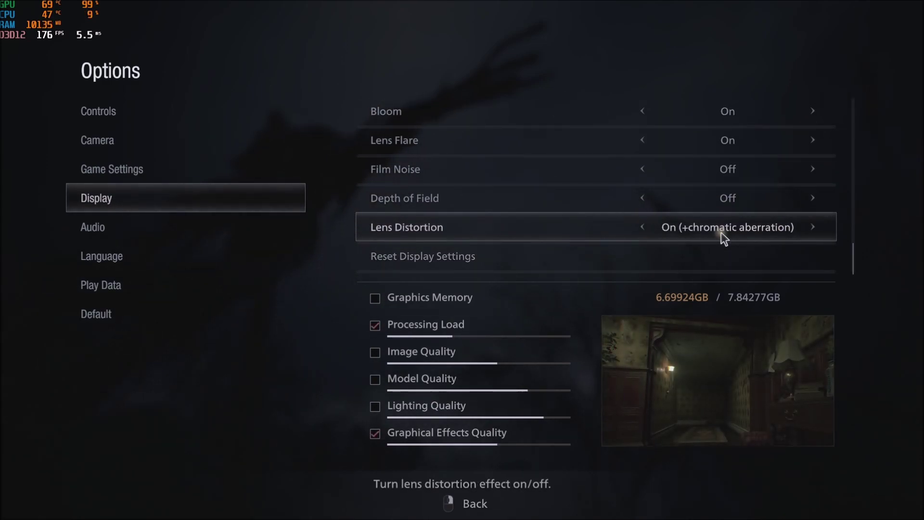
key("Left")
key("Right")
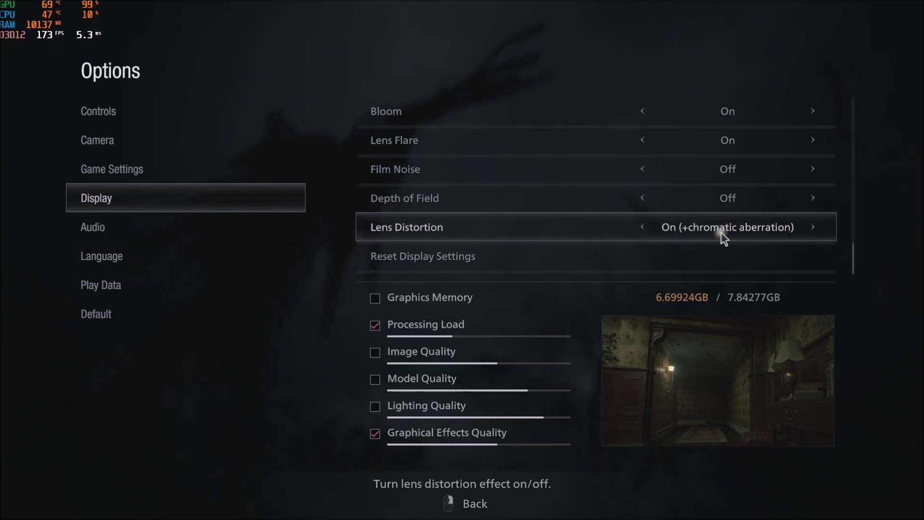
key("Left")
key("Left")
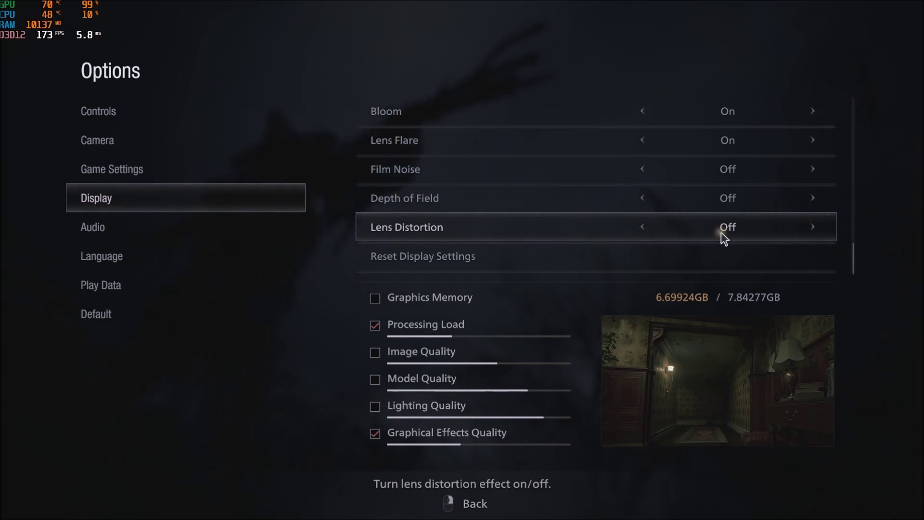
left_click(721, 232)
left_click(721, 232)
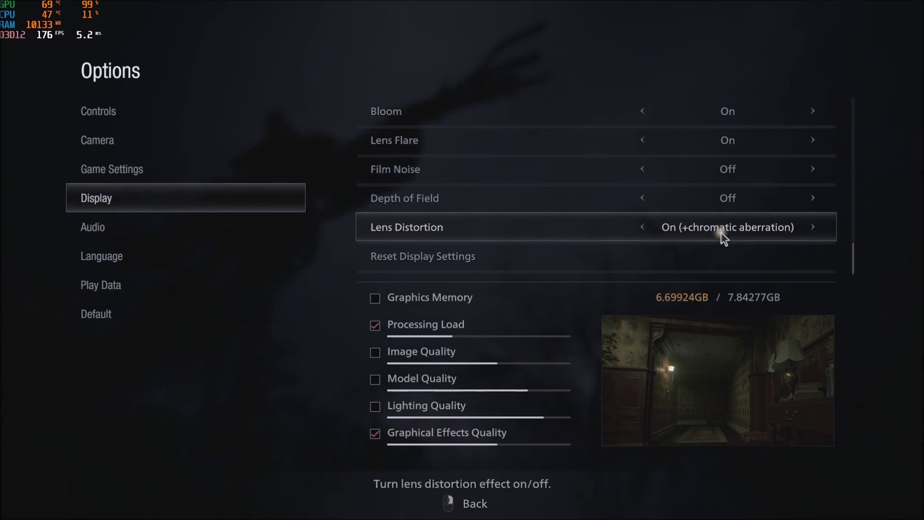